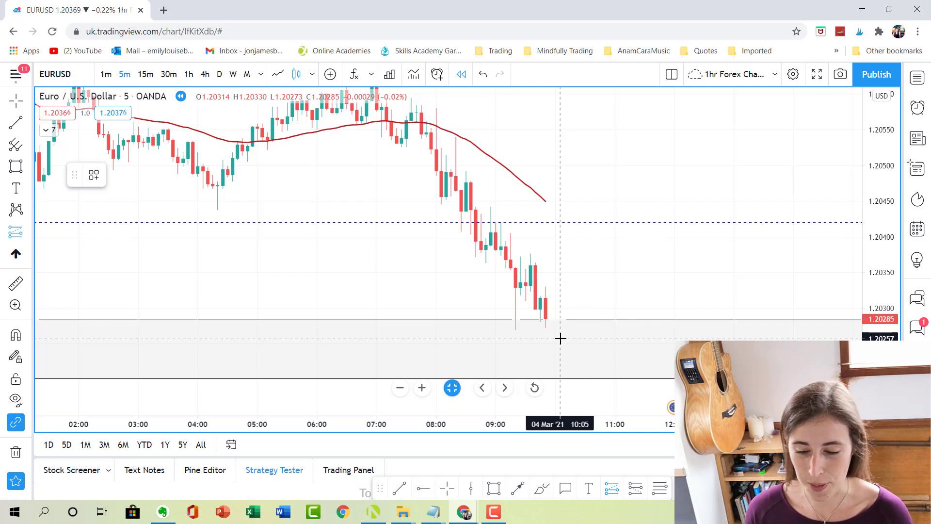
Place a long position beside the latest replay candle with entry about 1.20323 and target 1.20394, at a risk/reward ratio of 1.
scroll(554, 286, "up", 1)
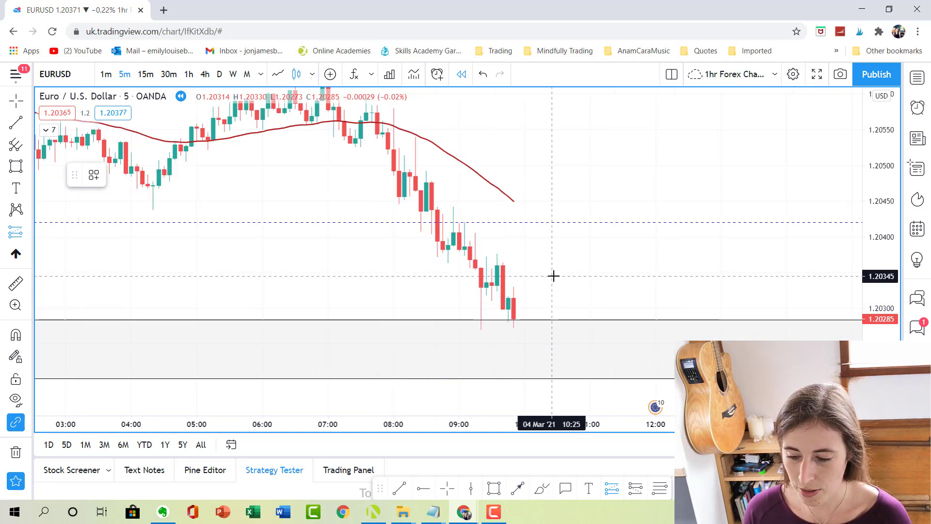
left_click(519, 291)
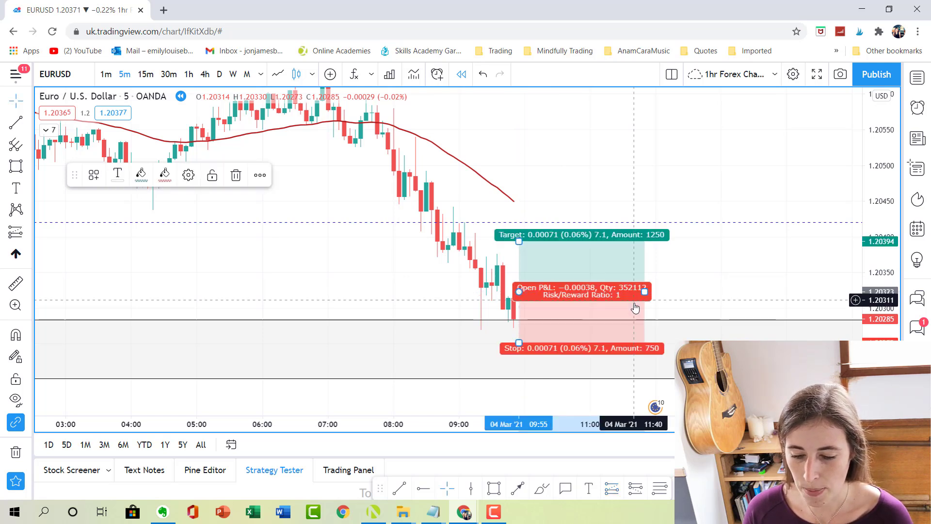
left_click(726, 287)
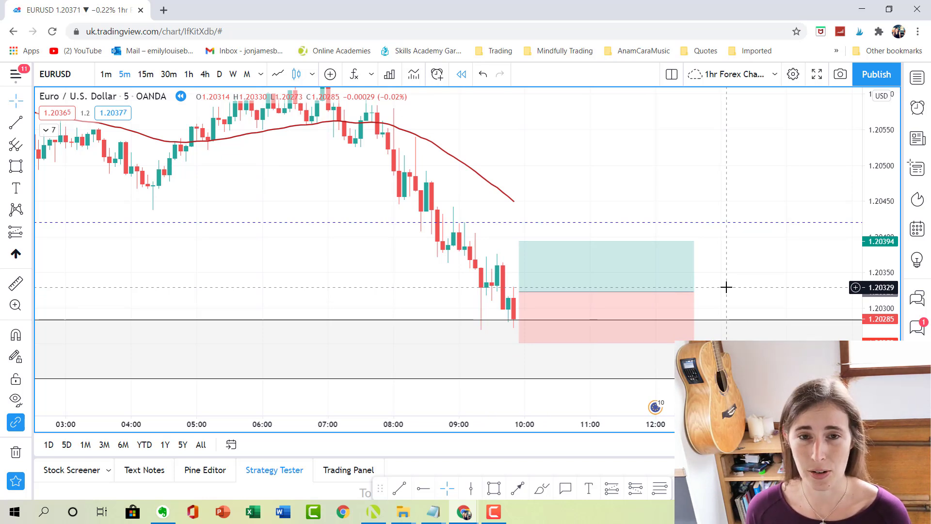
left_click(683, 275)
left_click(734, 276)
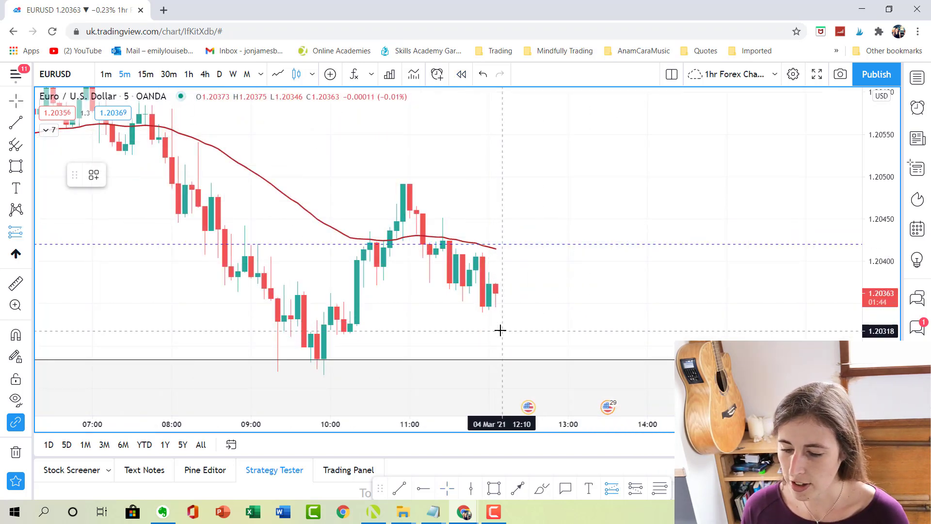
Draw a long position at the 12:10 candle with entry 1.20390, stop 1.20339 and target 1.20441.
left_click(503, 282)
left_click_drag(503, 320, 488, 313)
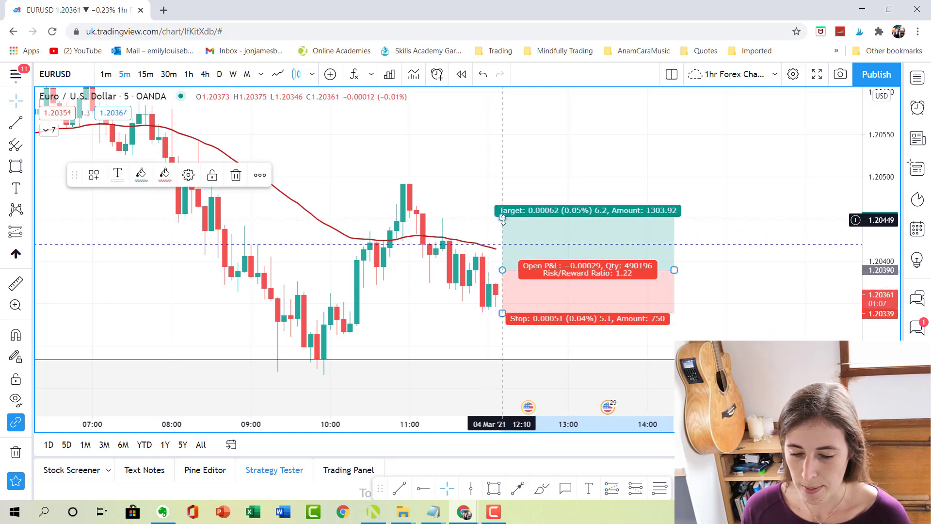
left_click_drag(502, 217, 499, 226)
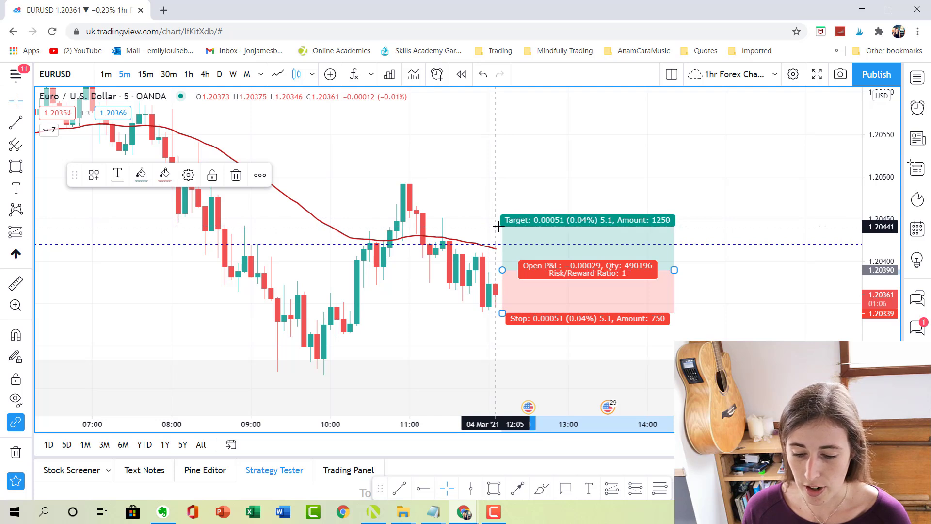
left_click(703, 312)
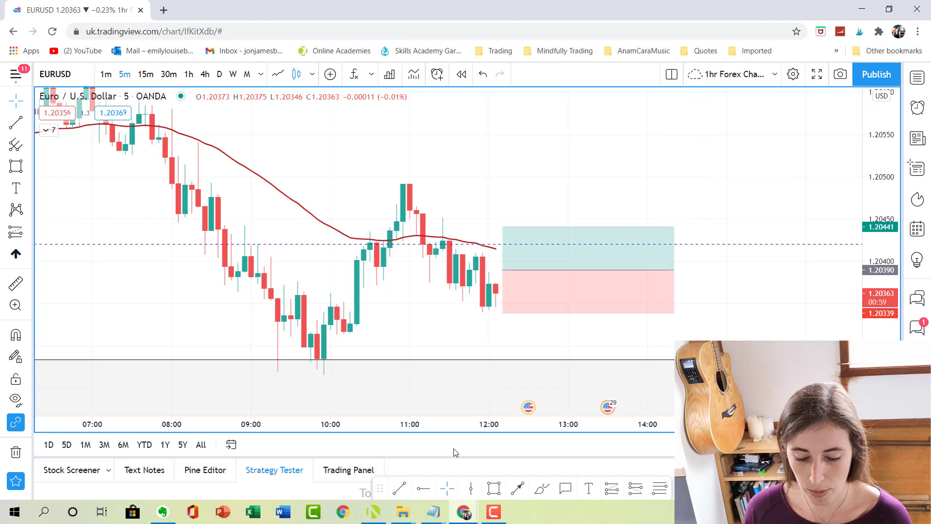
Switch to MetaTrader 4 and look at the order window and the trading options offered on the EURUSD chart.
left_click(373, 512)
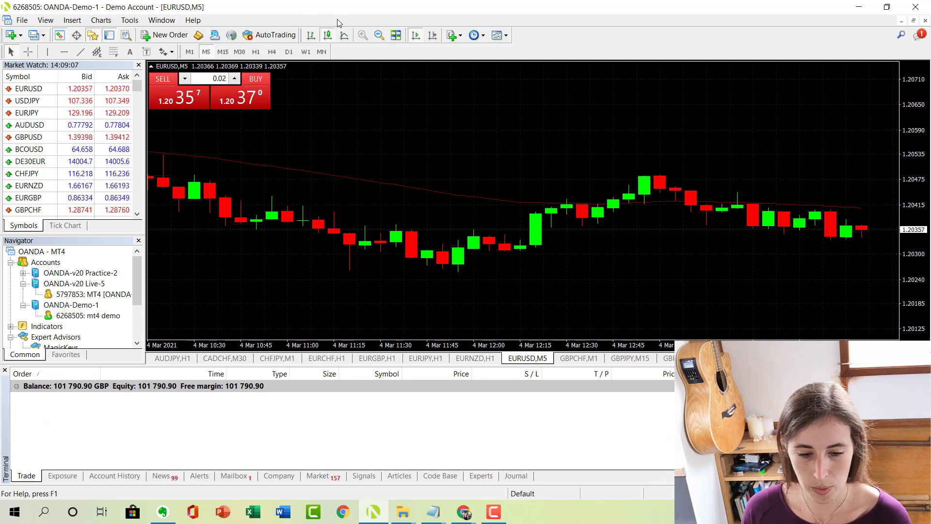
left_click(168, 35)
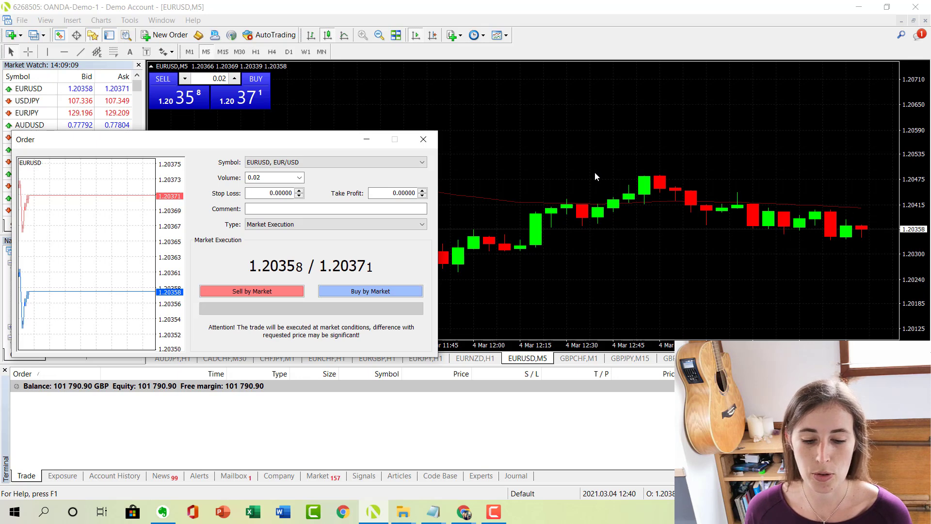
left_click(424, 139)
right_click(866, 217)
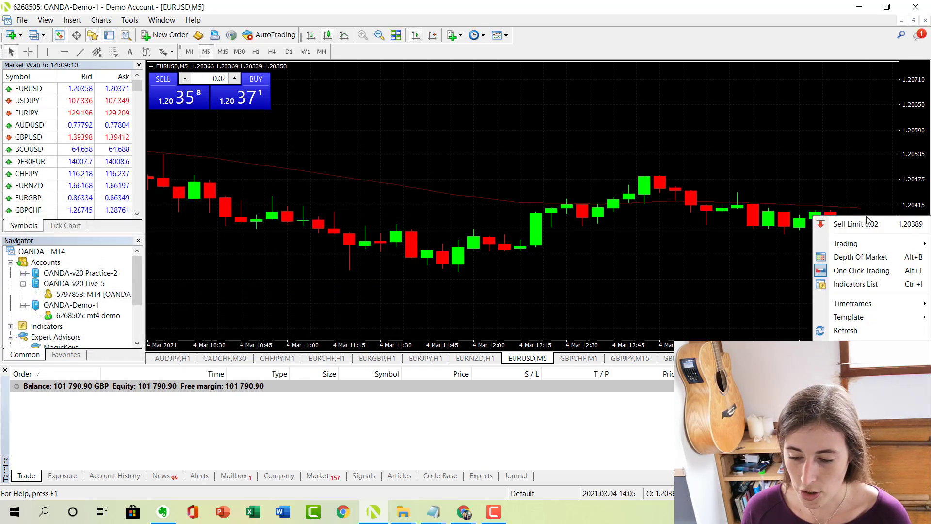
mouse_move(861, 246)
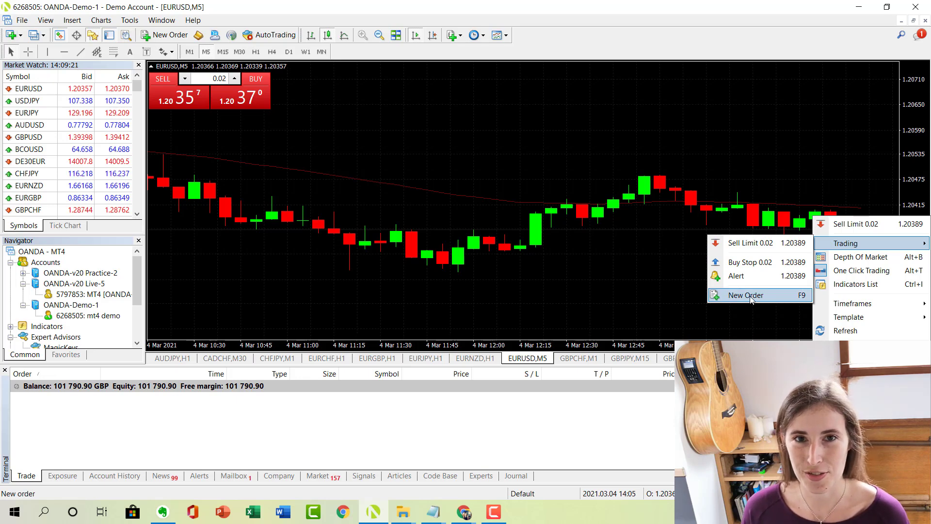
left_click(669, 279)
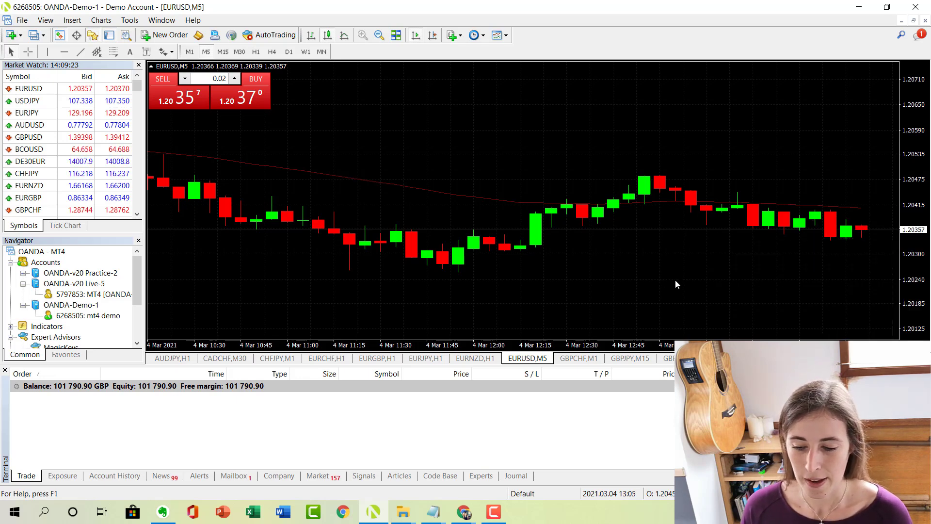
Start a new EURUSD order with volume 0.02 as a pending order of type Buy Stop.
left_click(146, 36)
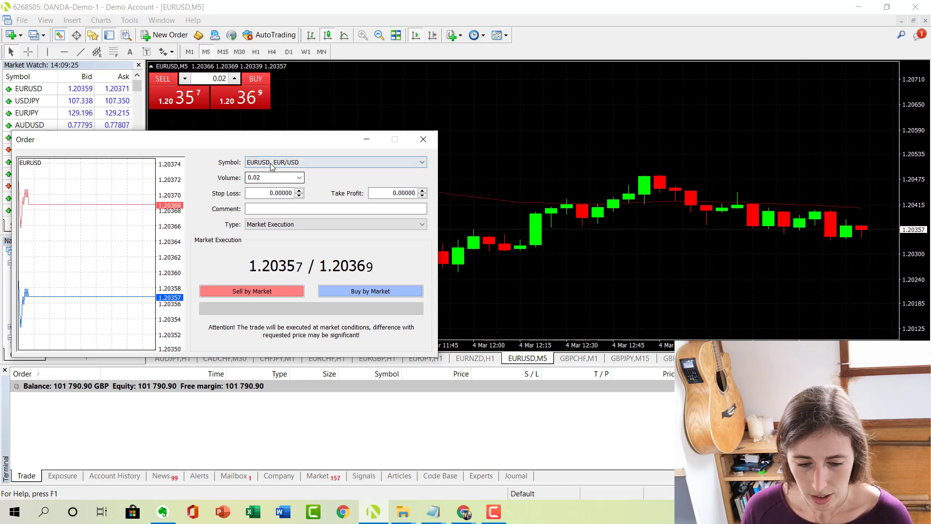
left_click(266, 177)
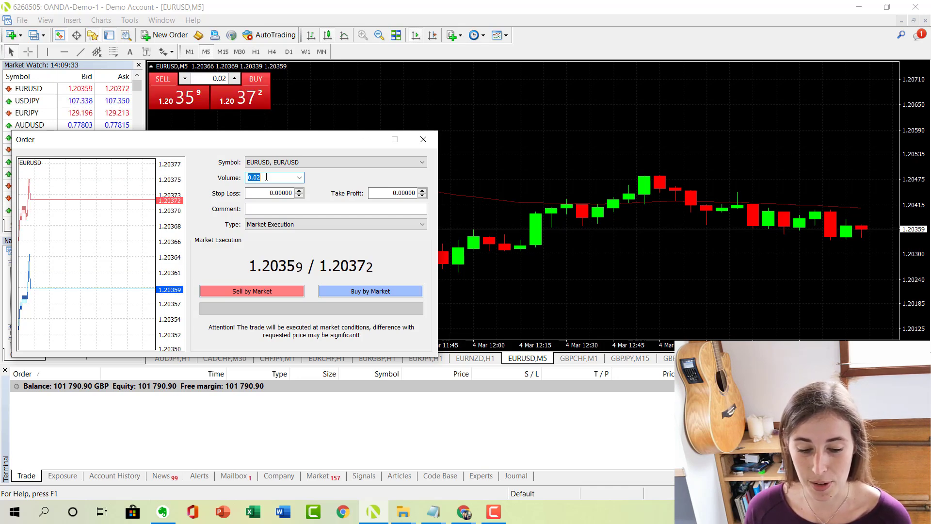
left_click(291, 224)
left_click(285, 243)
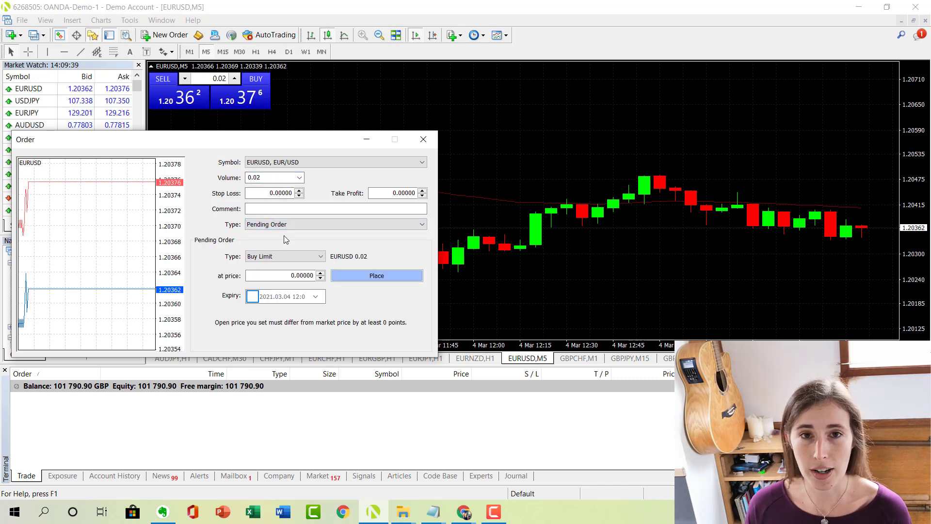
left_click(262, 257)
left_click(275, 282)
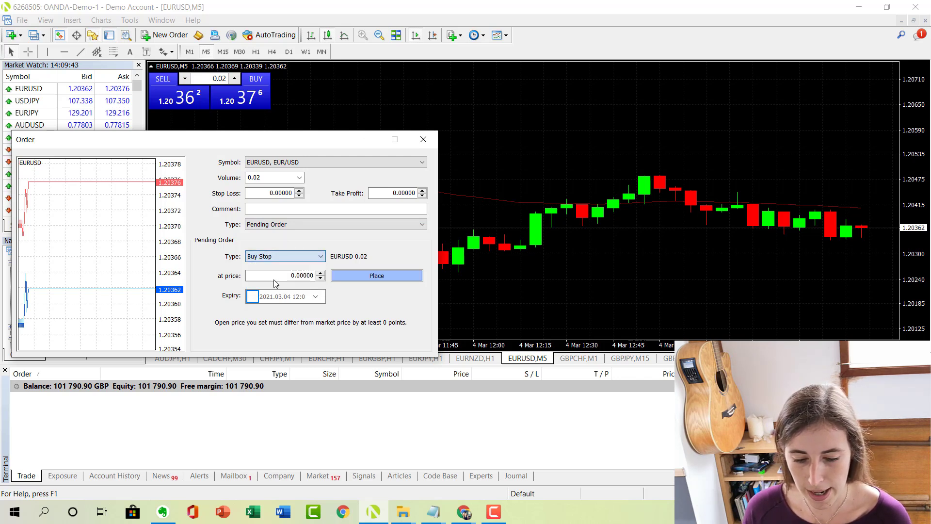
Set the Buy Stop order's entry price to 1.29390 and start editing its stop loss.
double_click(300, 276)
type("1.00000")
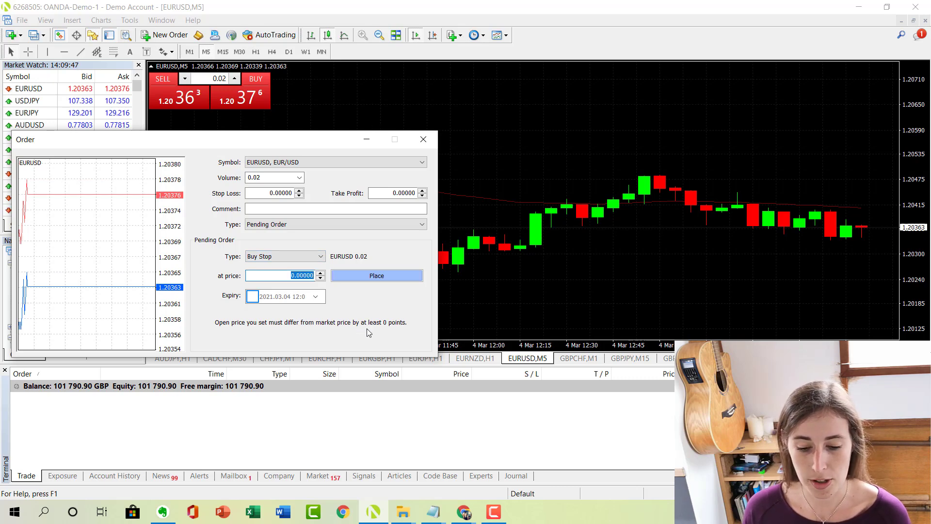
key("Left")
key("Left")
key("Left")
key("Left")
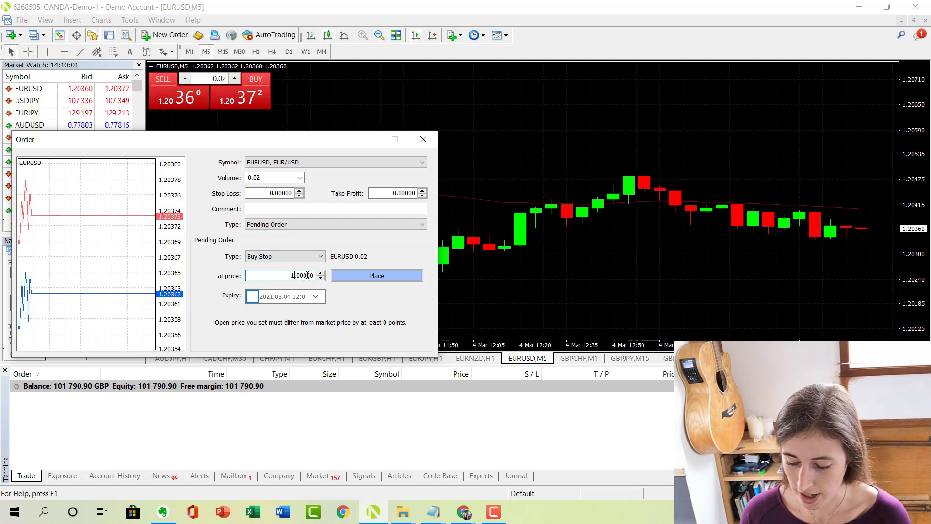
key("BackSpace")
type("29390")
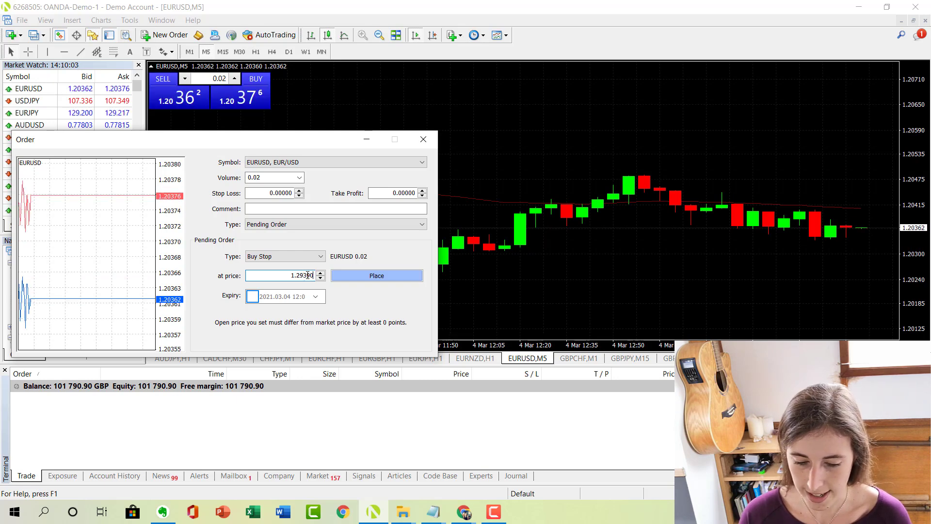
double_click(315, 275)
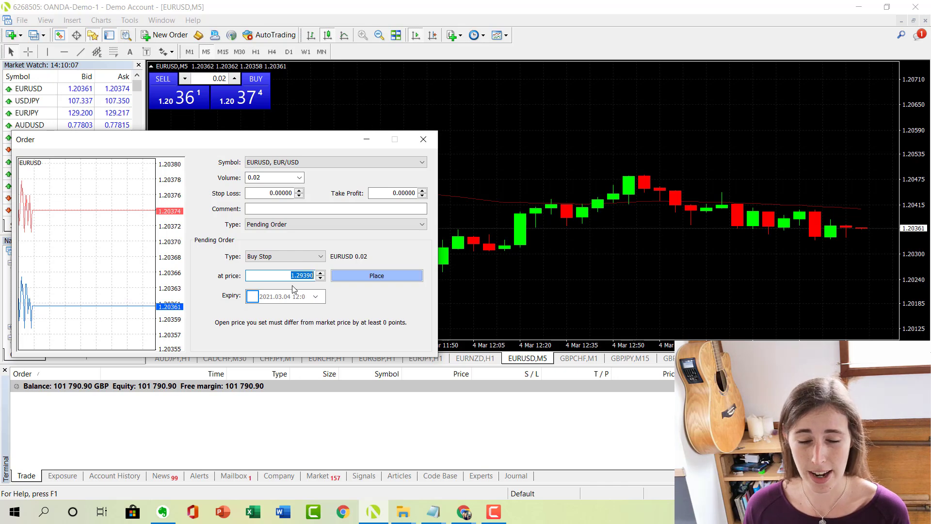
double_click(285, 193)
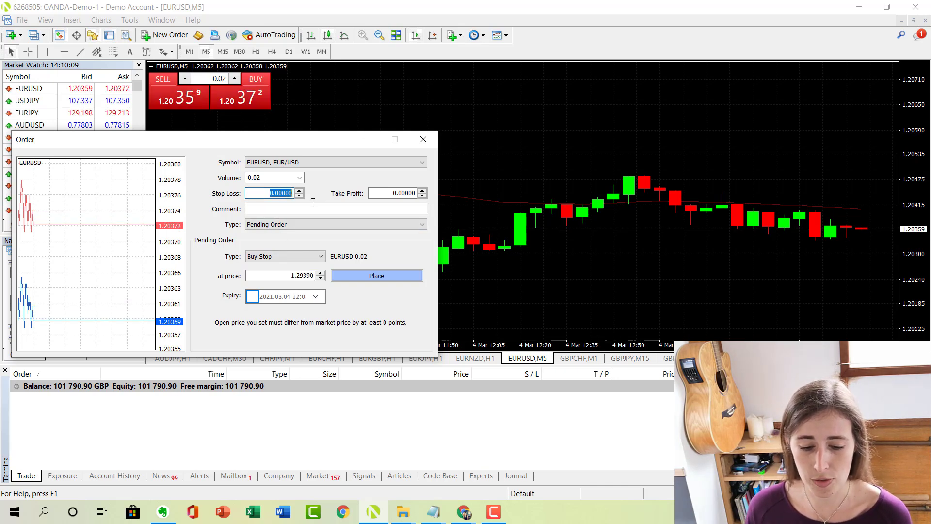
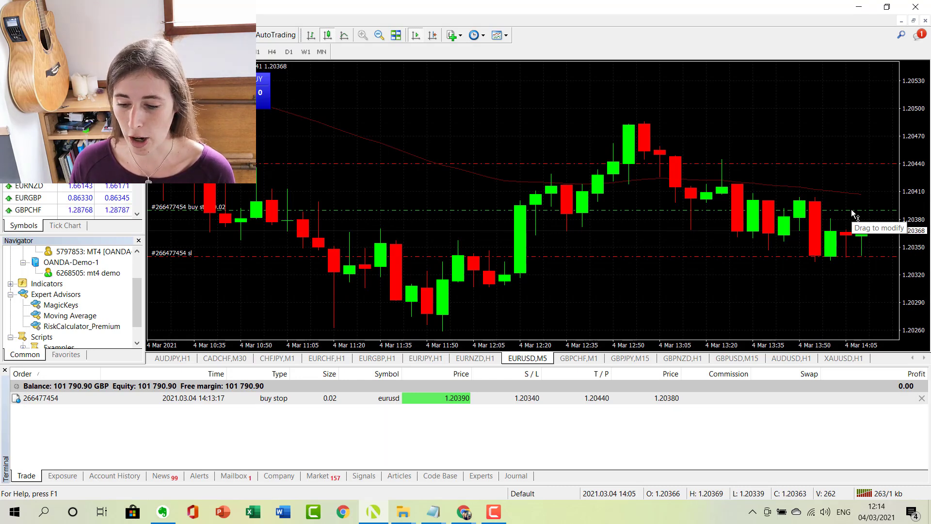
mouse_move(874, 210)
left_mouse_down()
mouse_move(877, 225)
mouse_move(874, 184)
mouse_move(875, 224)
mouse_move(860, 210)
left_mouse_up()
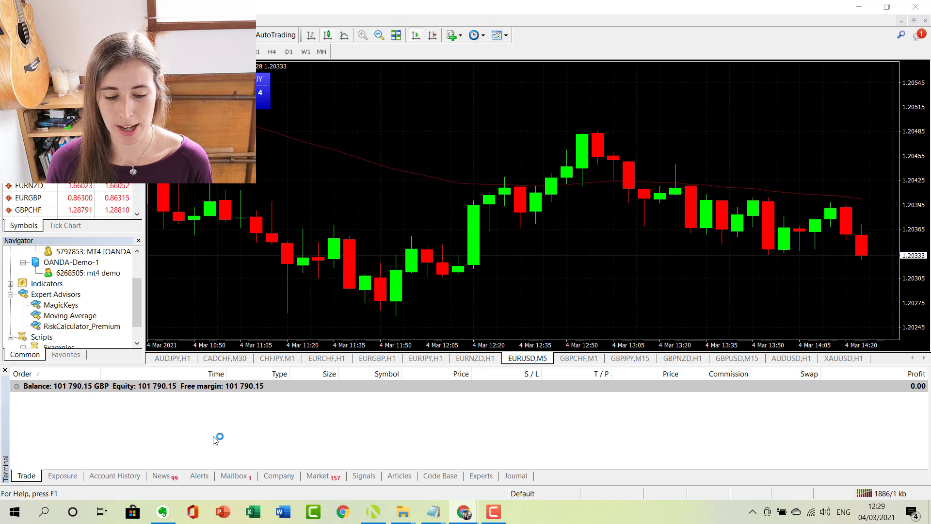
Open the account history and limit it to a custom period starting 2021.03.04 to review the recent orders.
left_click(115, 476)
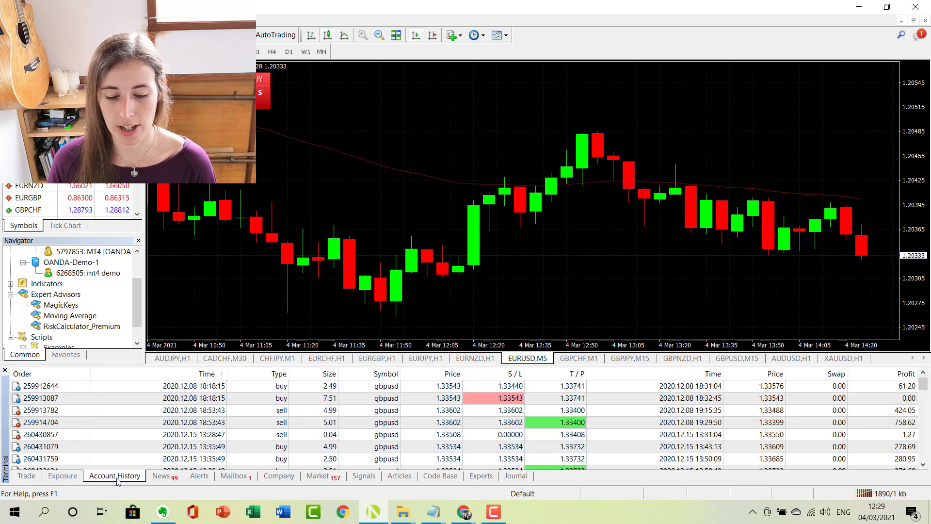
right_click(243, 423)
left_click(310, 310)
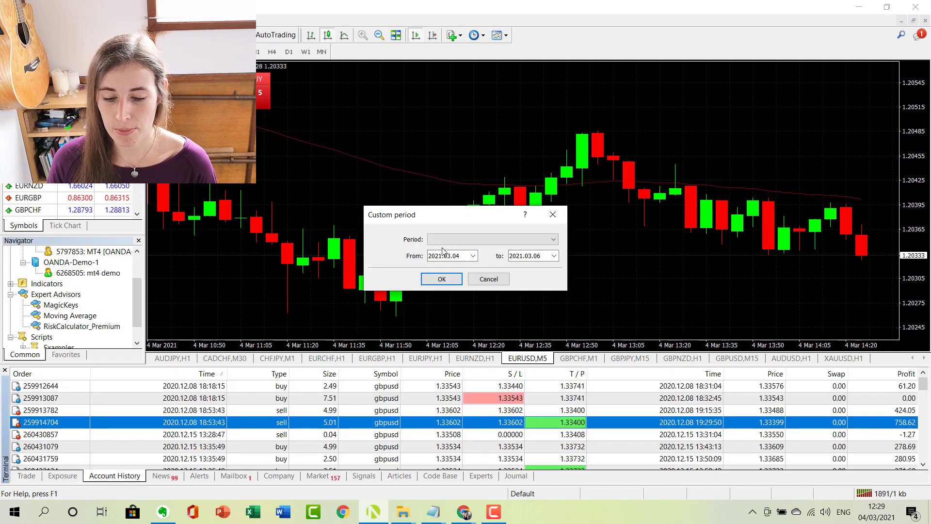
left_click(553, 239)
left_click(475, 249)
left_click(448, 278)
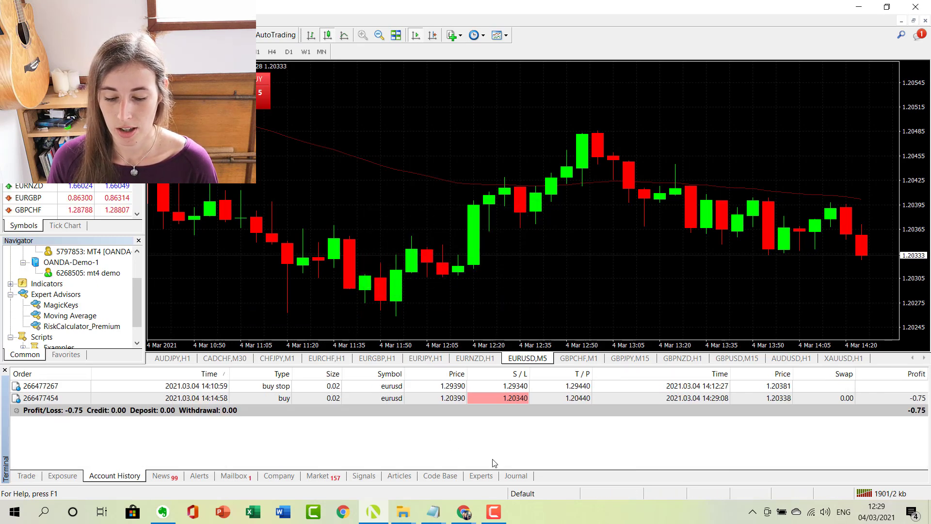
Switch to TradingView, place a short position at 09:05 with entry 1.20371, stop 1.20423 and target 1.20319, and move the drawing toolbar off the replay controls.
mouse_move(484, 506)
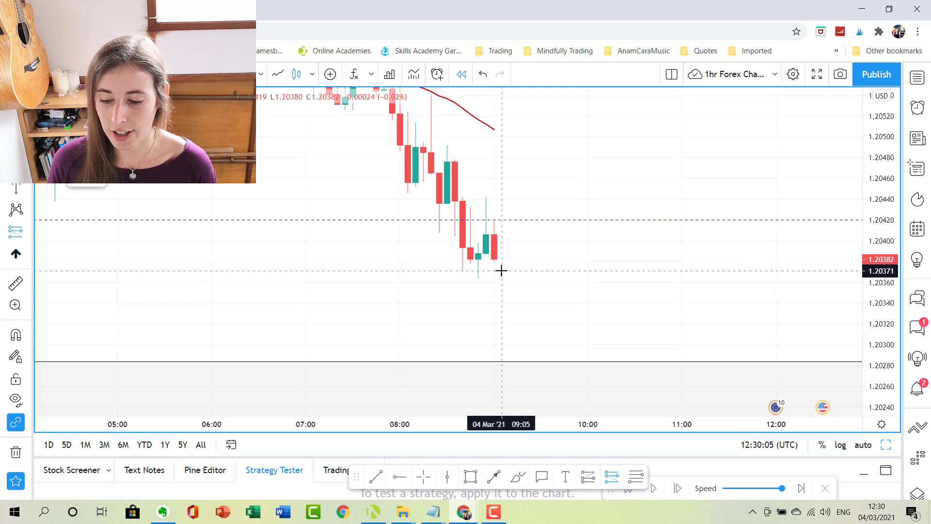
left_click(502, 270)
left_click_drag(345, 476, 250, 488)
Advance the chart replay bar by bar until the price passes the short position's target.
left_click(681, 489)
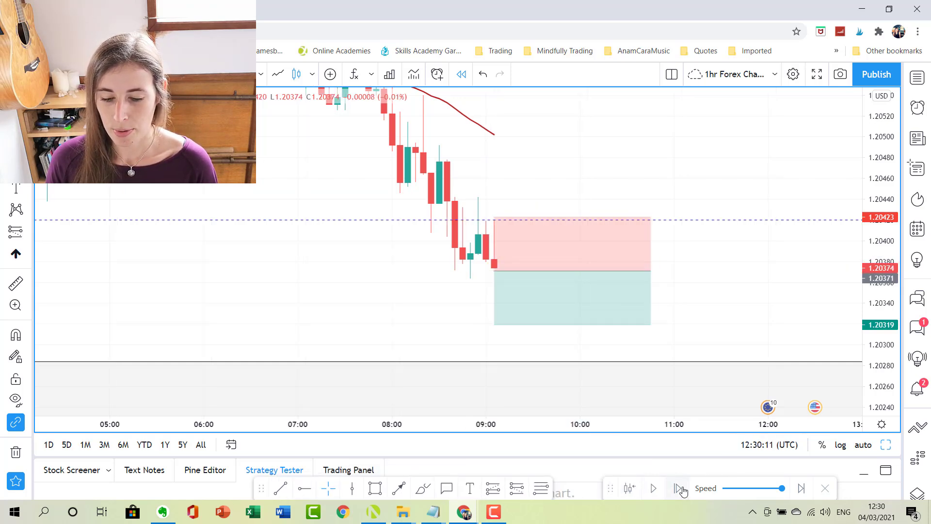
left_click(682, 489)
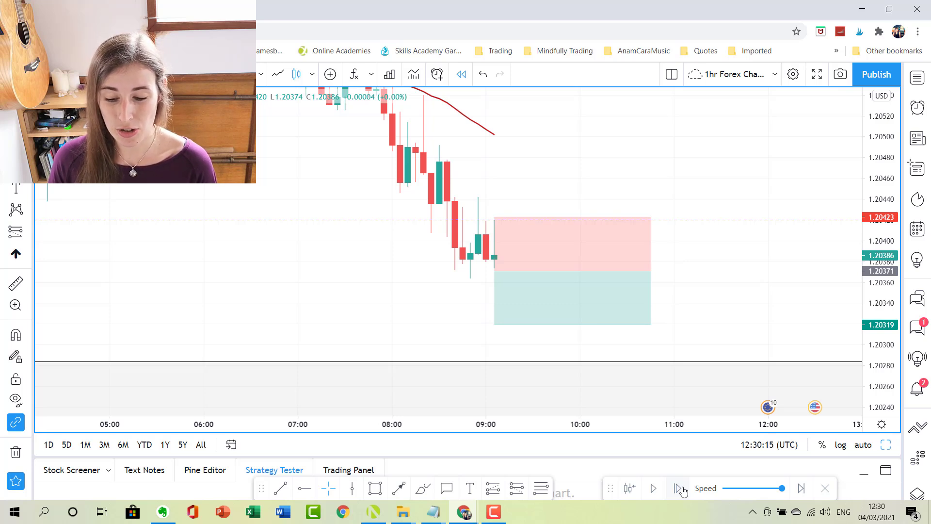
left_click(682, 490)
left_click(681, 489)
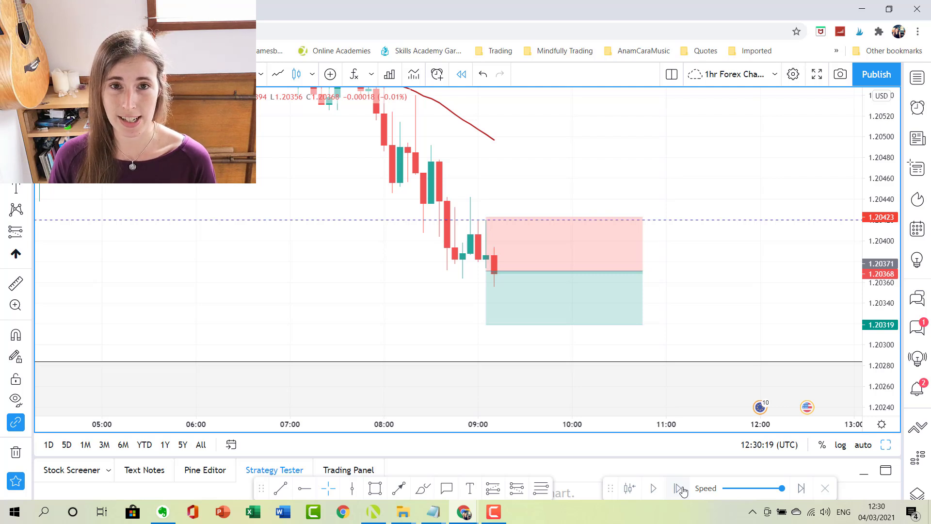
left_click(681, 490)
left_click(681, 489)
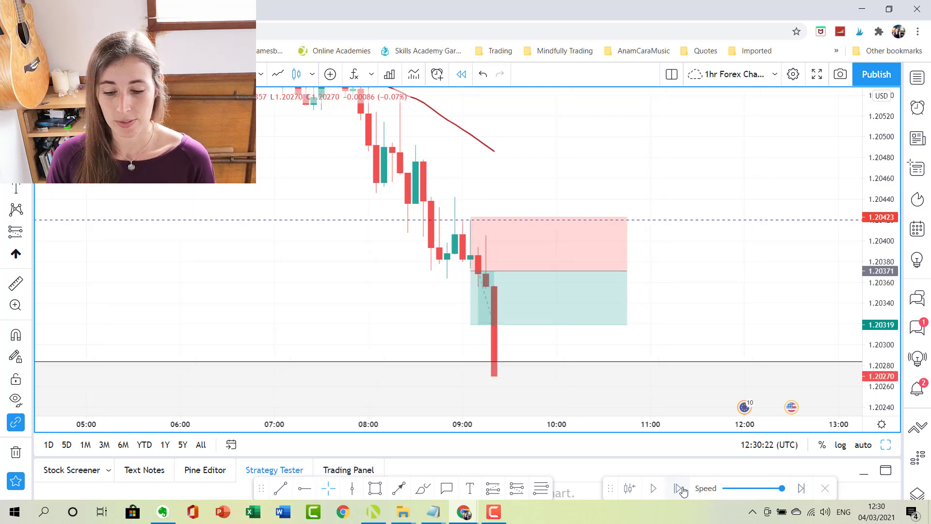
left_click(681, 490)
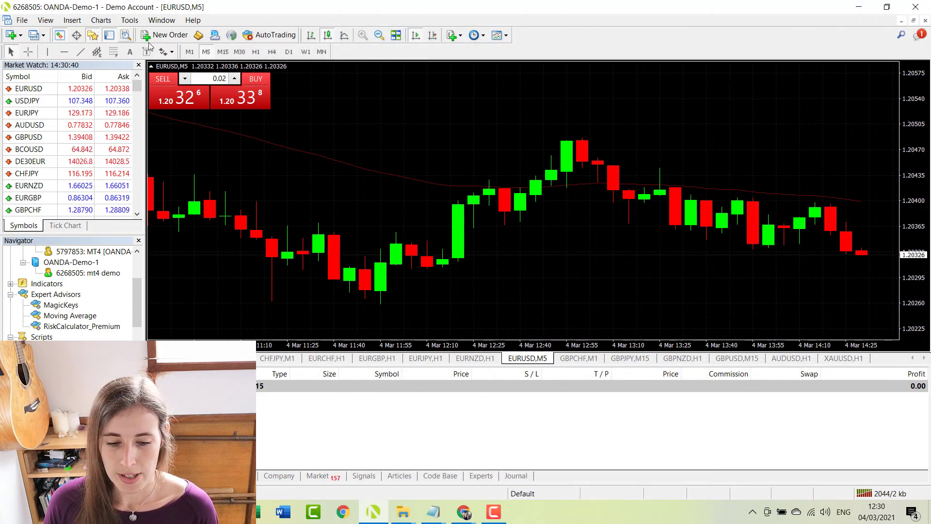
In MetaTrader 4, set the EURUSD chart to the M1 timeframe and stretch its price scale.
left_click(189, 52)
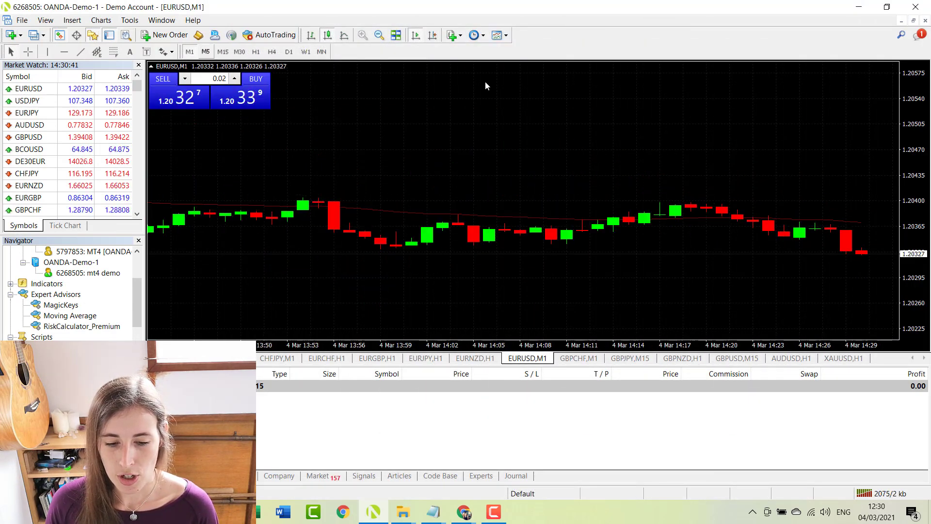
left_click_drag(909, 303, 912, 223)
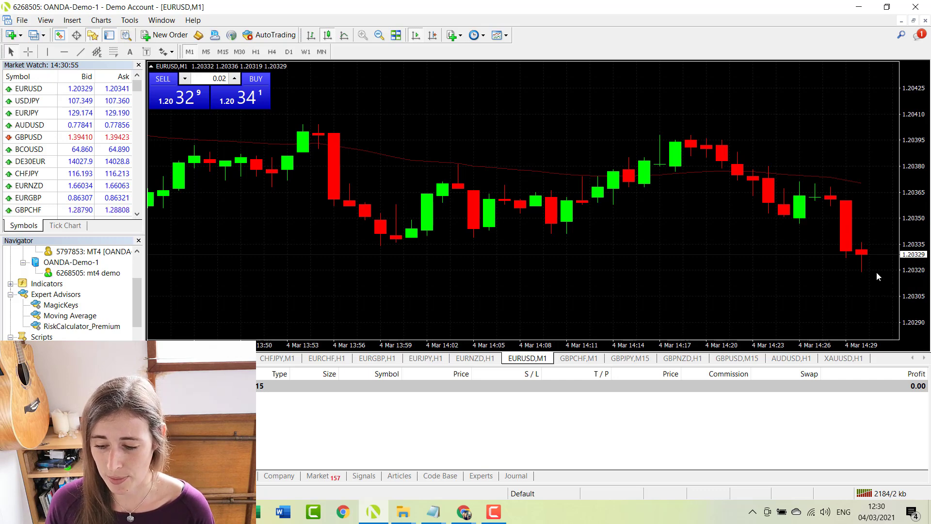
Open a new EURUSD order and configure it as a pending Sell Stop at price 1.20300.
left_click(164, 35)
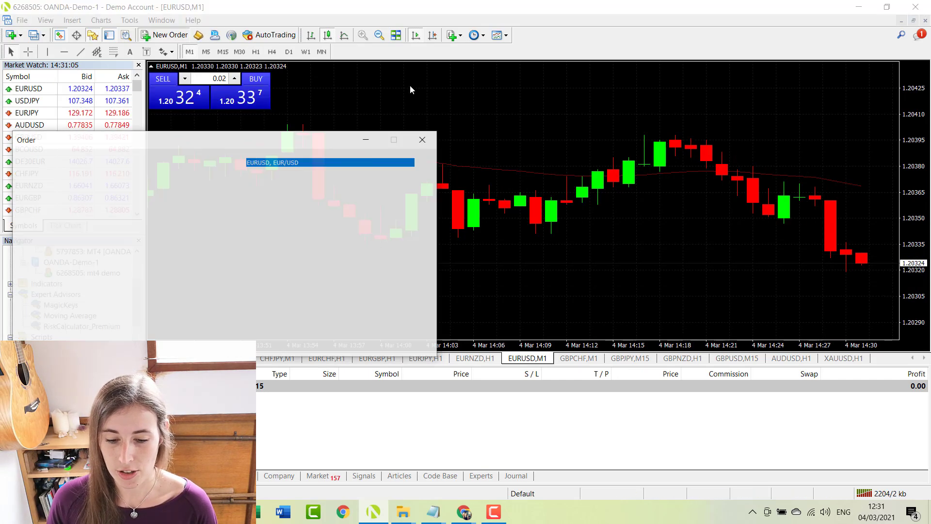
left_click_drag(304, 147, 315, 106)
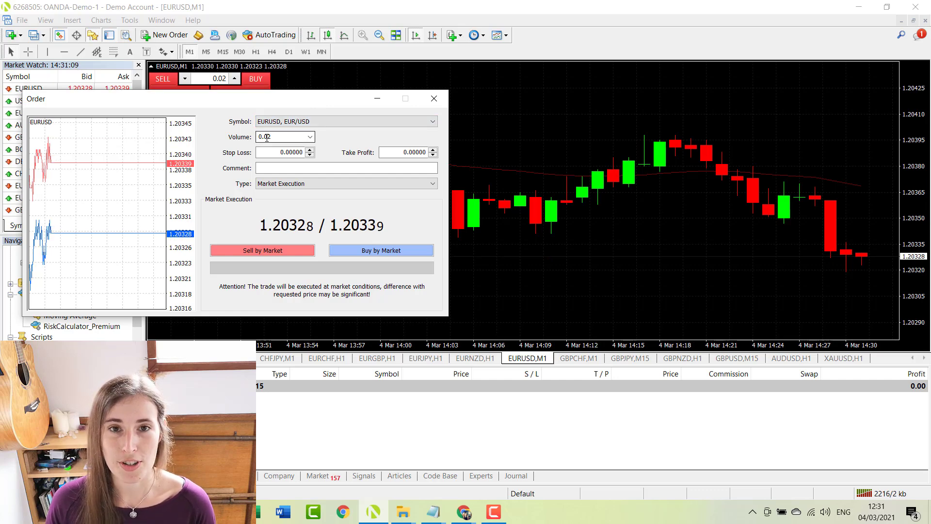
left_click(283, 183)
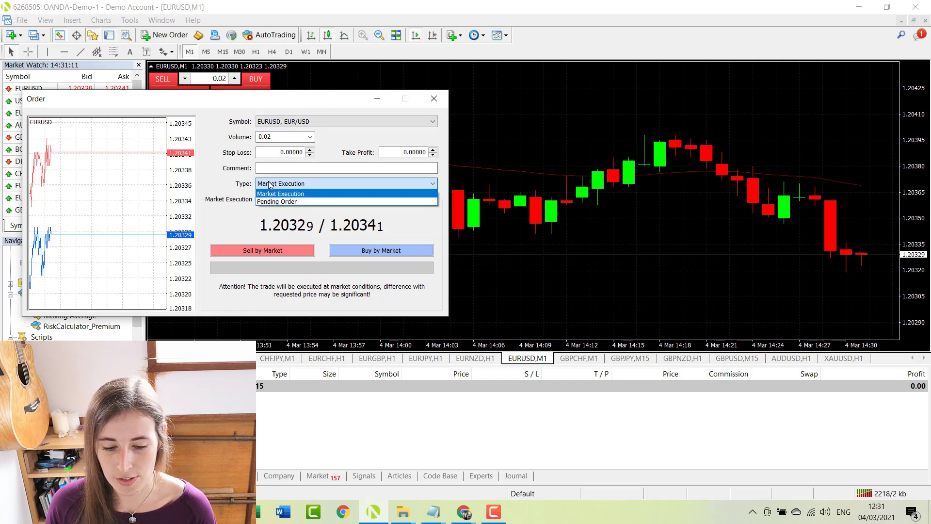
left_click(284, 202)
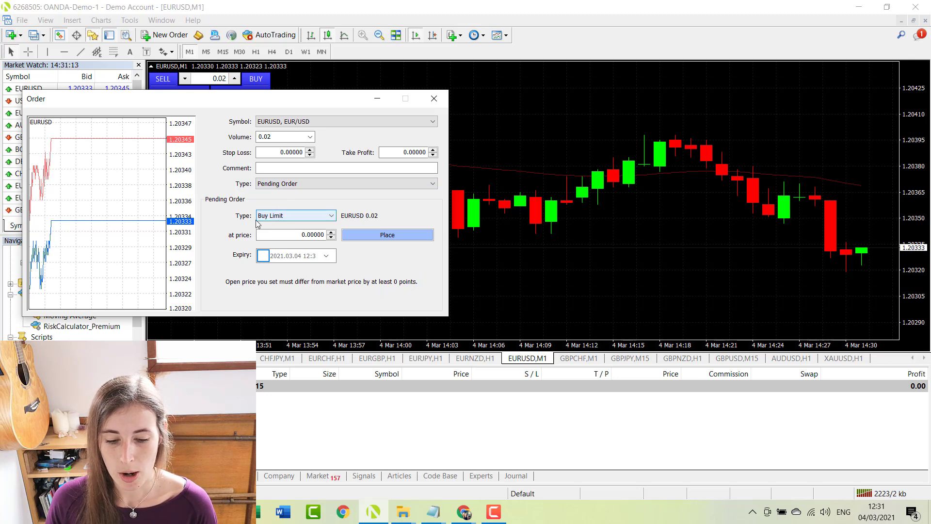
left_click(281, 216)
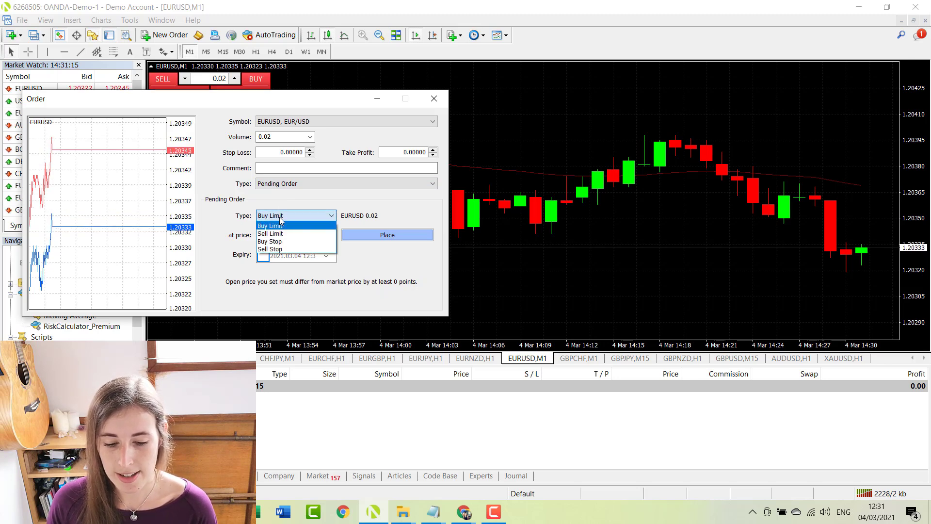
left_click(282, 249)
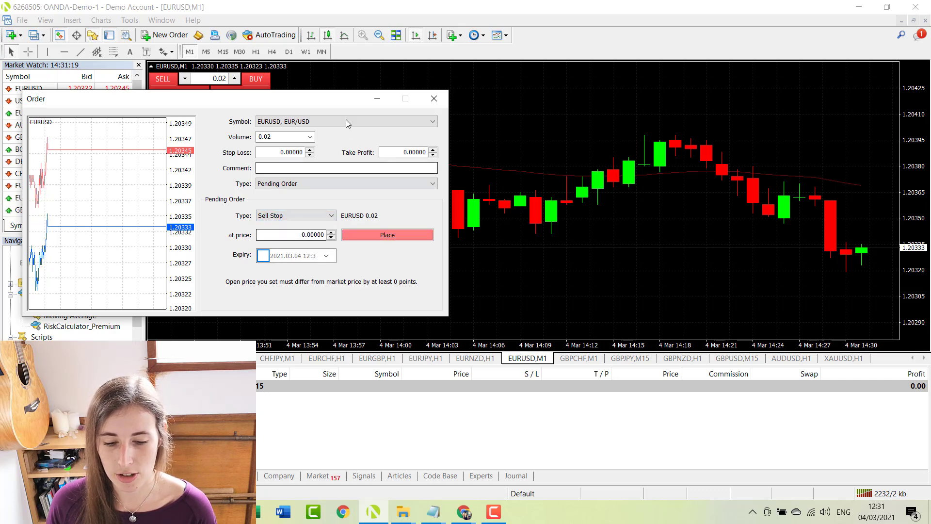
left_click_drag(340, 99, 341, 132)
double_click(305, 268)
type("1.203")
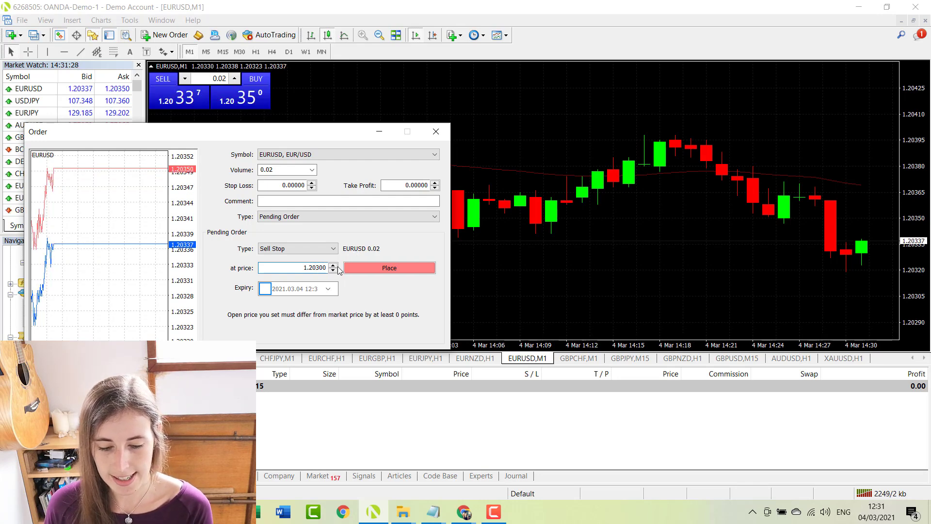
Set the sell stop order's stop loss to 1.20350 and take profit to 1.20250, and place the order.
double_click(313, 268)
key("ctrl+c")
double_click(298, 185)
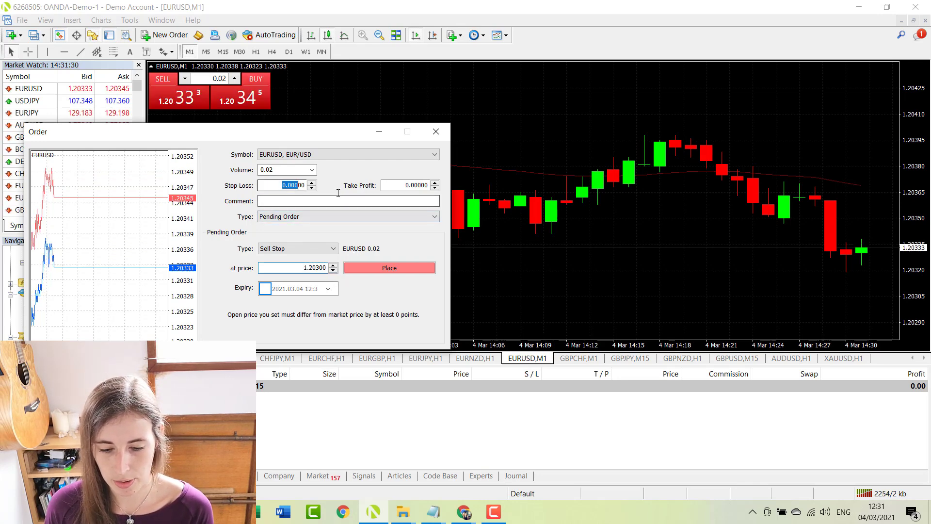
key("ctrl+v")
left_click_drag(293, 186, 298, 185)
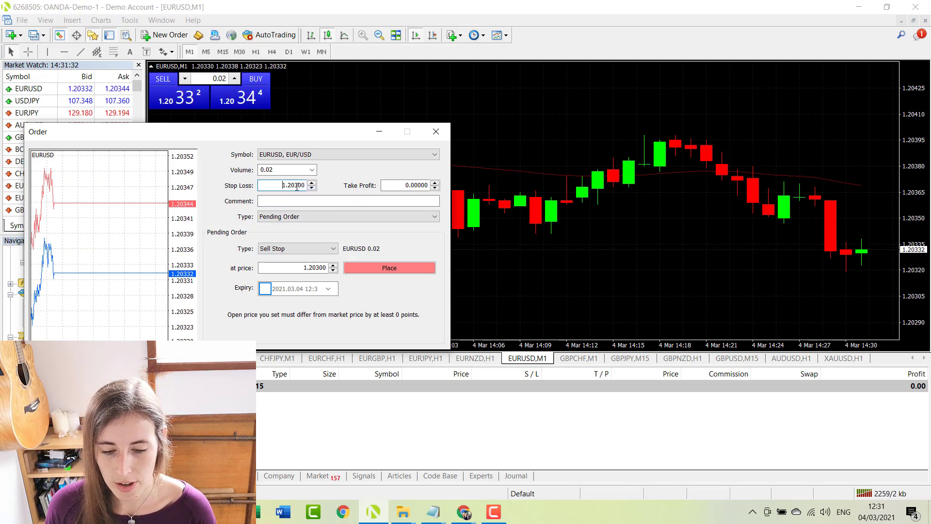
type("350")
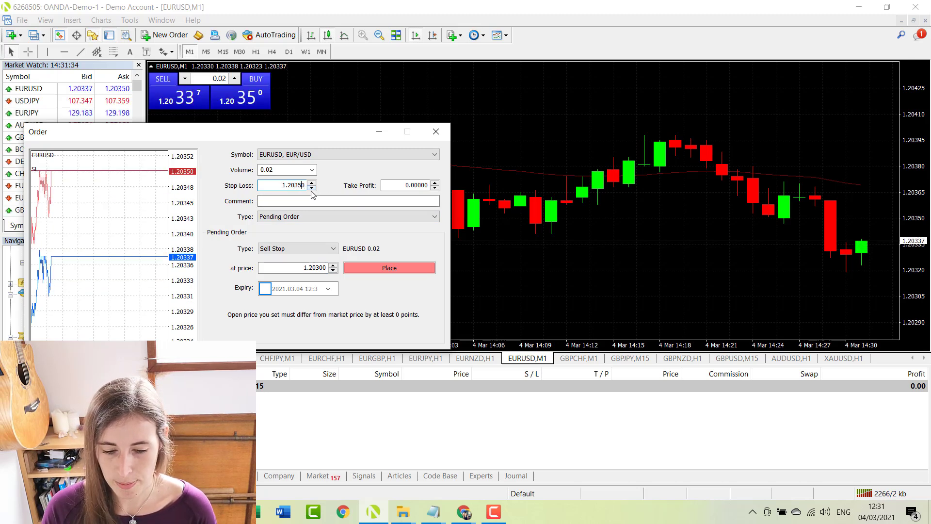
double_click(417, 185)
key("ctrl+v")
left_click_drag(417, 185, 429, 188)
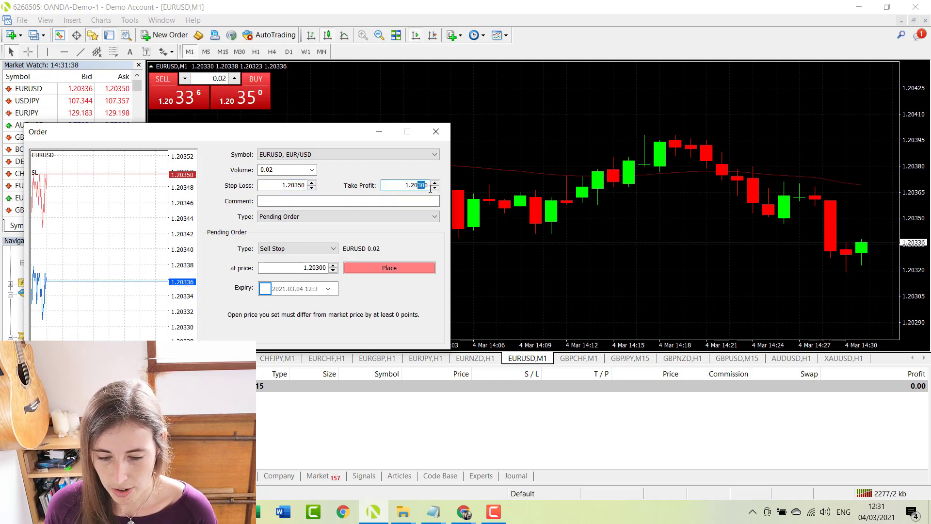
type("250")
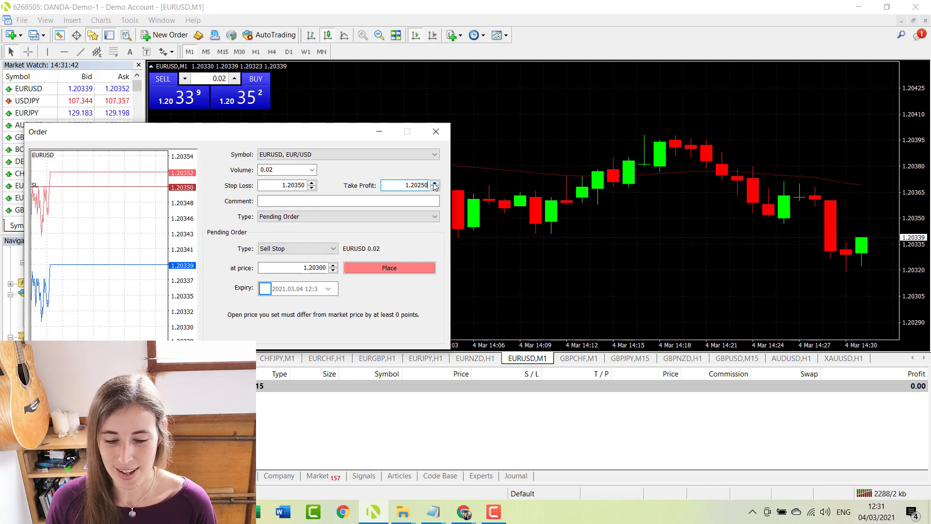
left_click(403, 269)
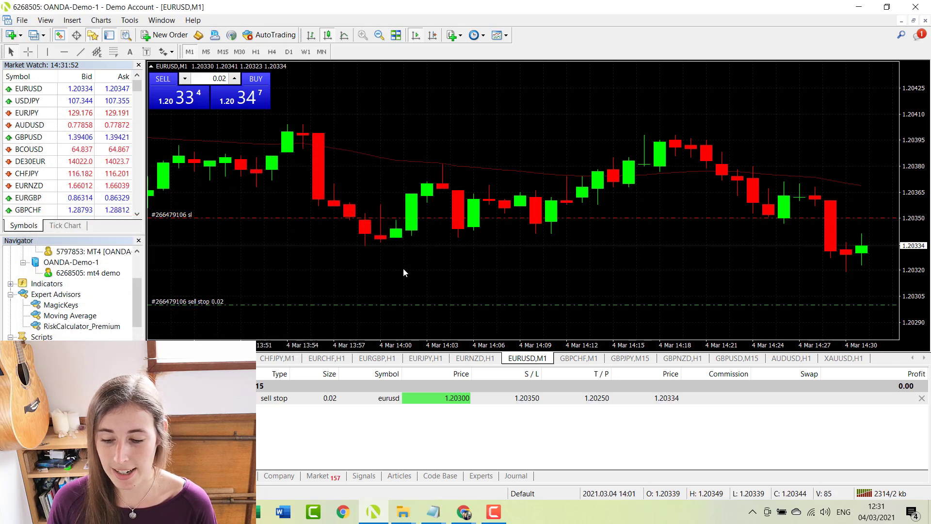
Move the pending sell stop order's entry line on the chart up to 1.20321.
left_click_drag(914, 240, 913, 250)
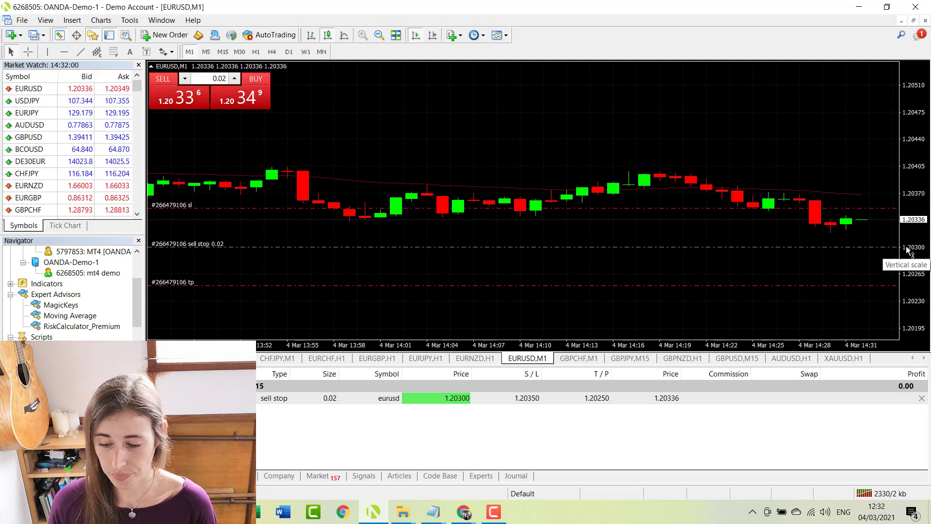
left_click_drag(906, 249, 892, 264)
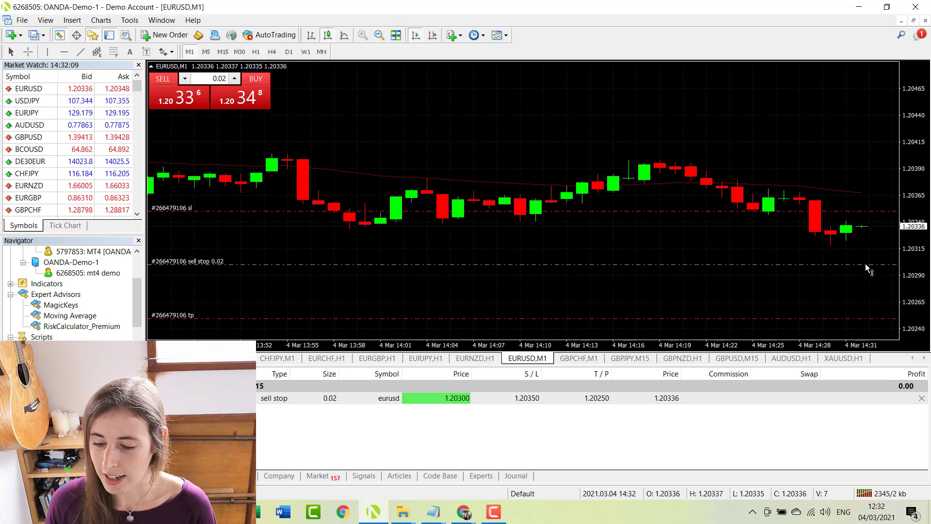
left_click_drag(866, 266, 866, 243)
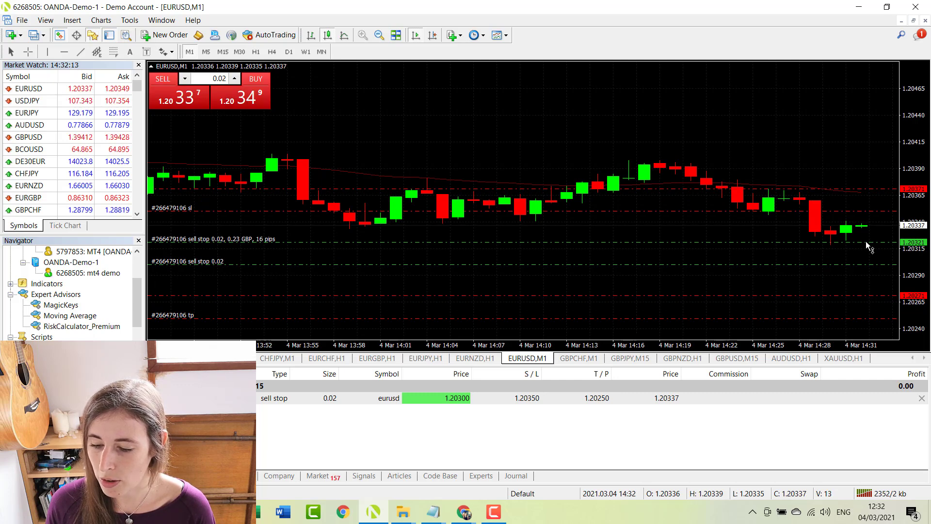
left_click_drag(866, 240, 866, 241)
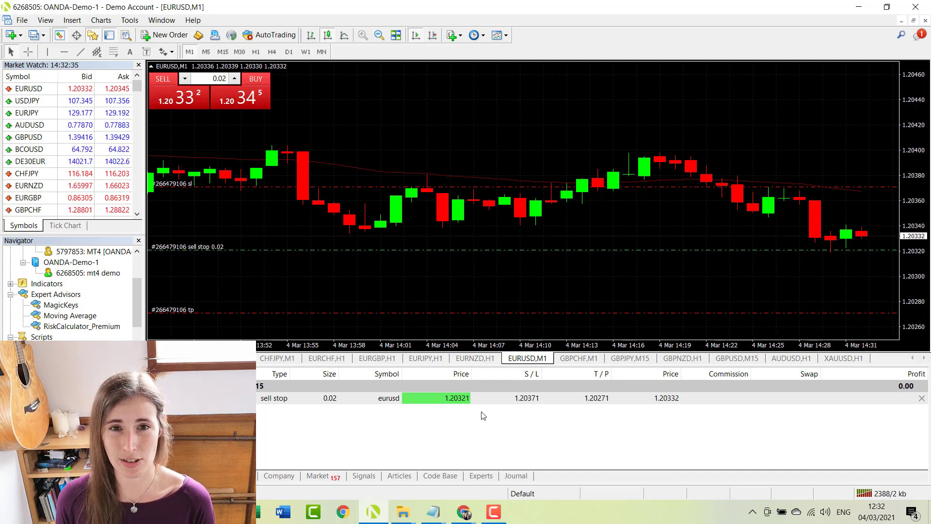
Inspect the open sell trade's take-profit line on the chart and review its stop loss and take profit in the order modification window.
left_click_drag(915, 310, 917, 320)
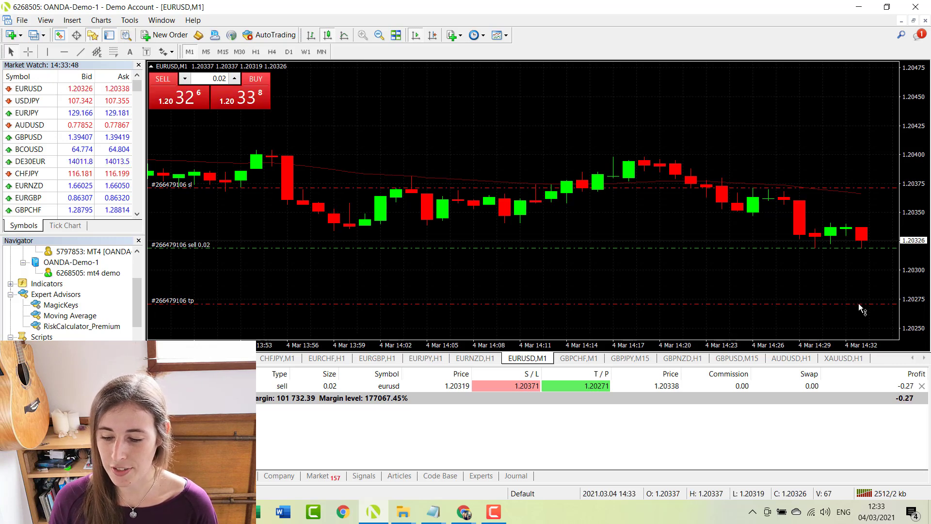
mouse_move(858, 304)
left_mouse_down()
mouse_move(858, 269)
mouse_move(857, 304)
left_mouse_up()
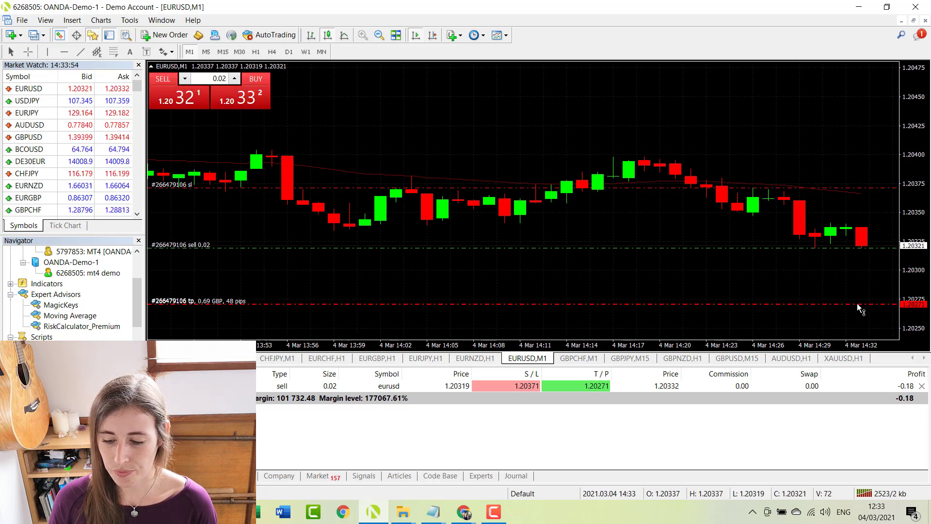
double_click(530, 385)
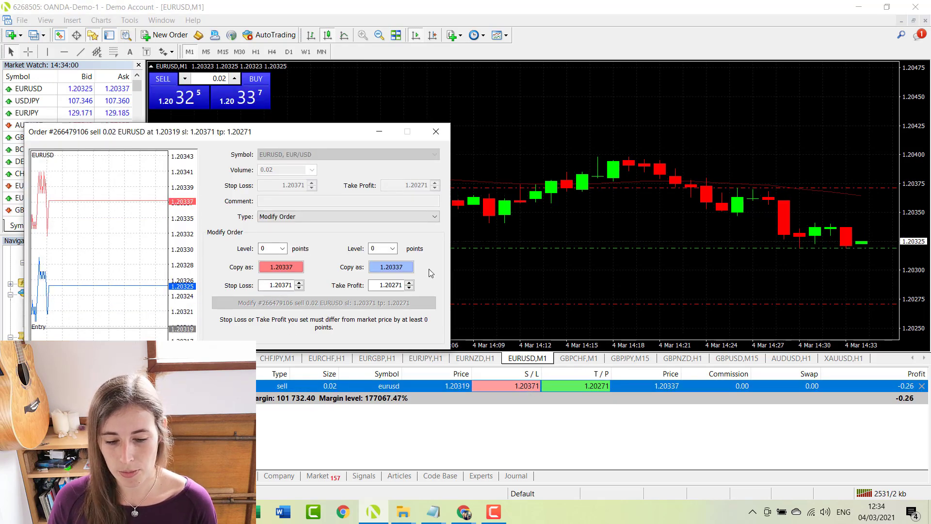
double_click(271, 285)
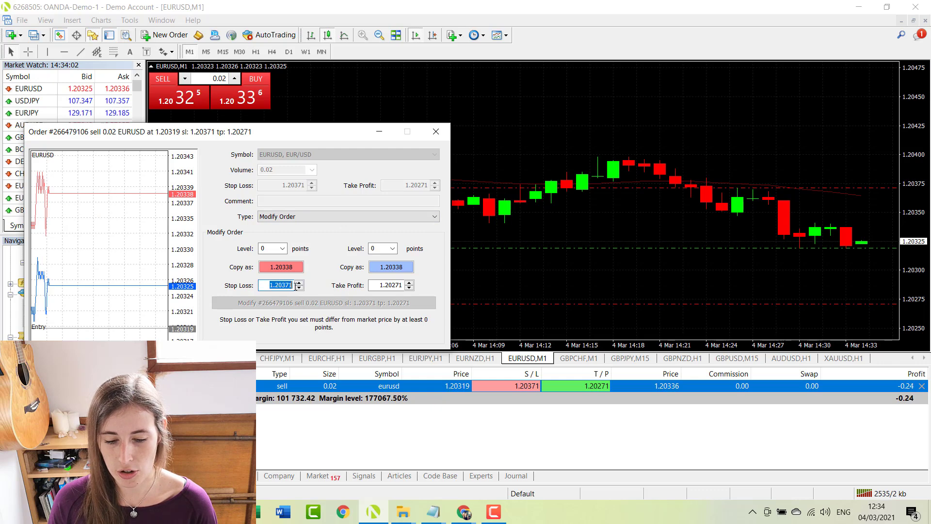
double_click(387, 285)
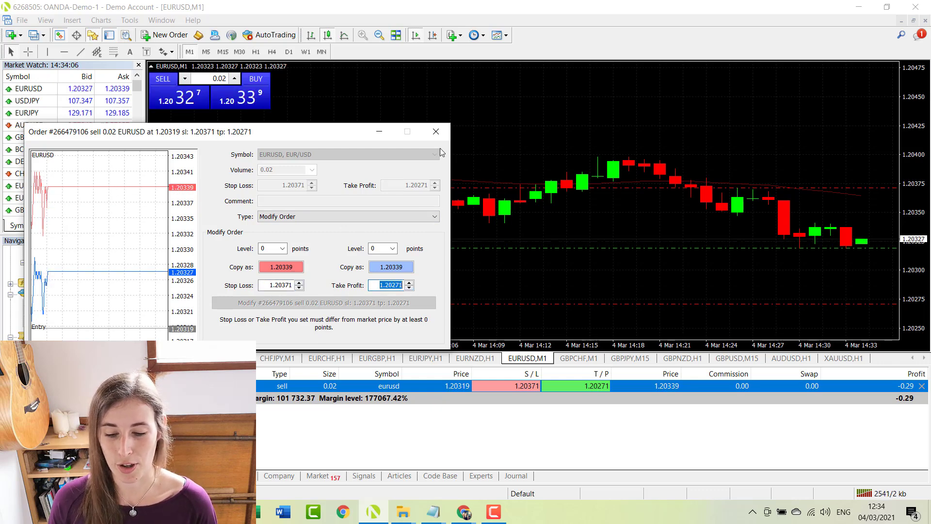
left_click(442, 132)
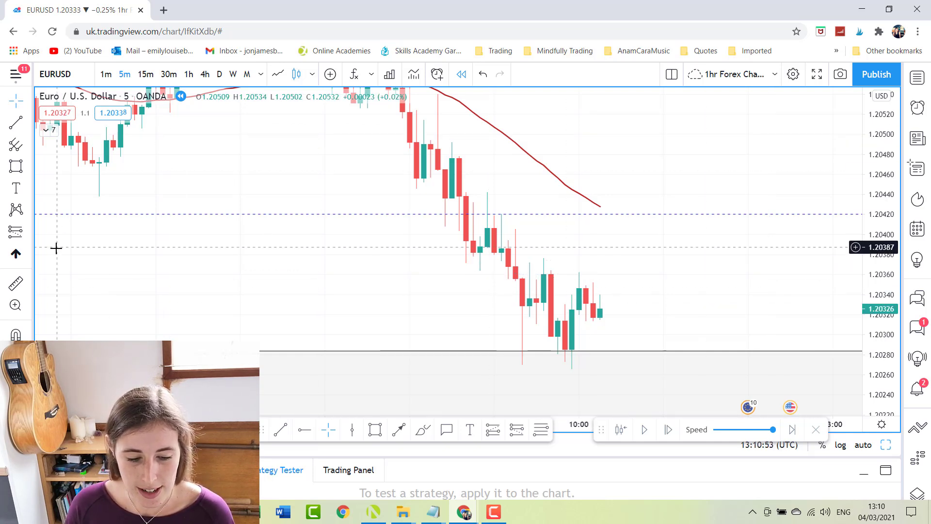
In TradingView, place a short position with entry 1.20420, stop 1.20492 and target 1.20348 beside the latest candle, and widen it.
left_click(29, 234)
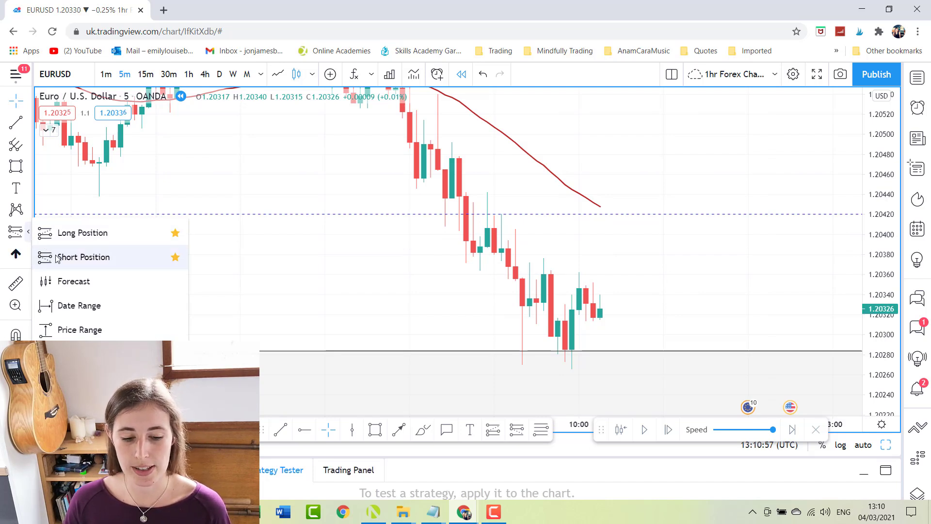
left_click(72, 257)
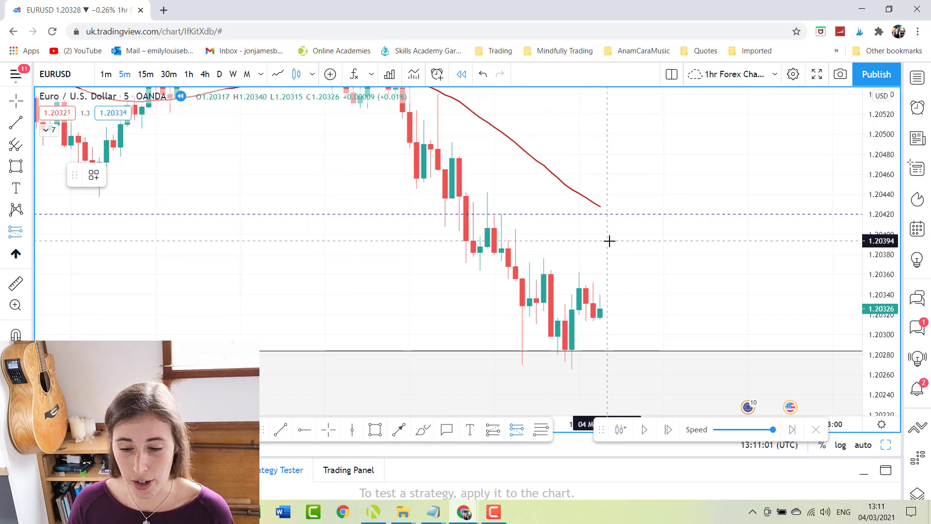
left_click(603, 215)
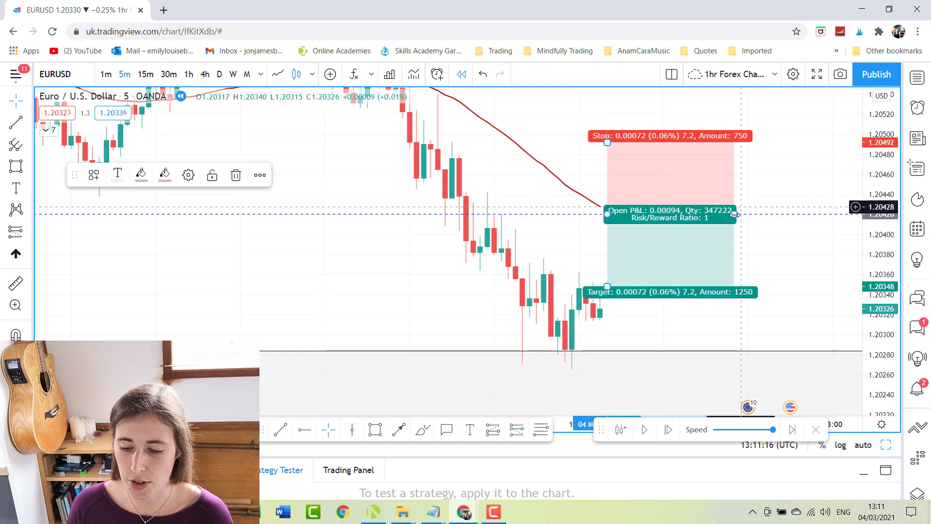
left_click_drag(749, 215, 797, 215)
left_click(815, 242)
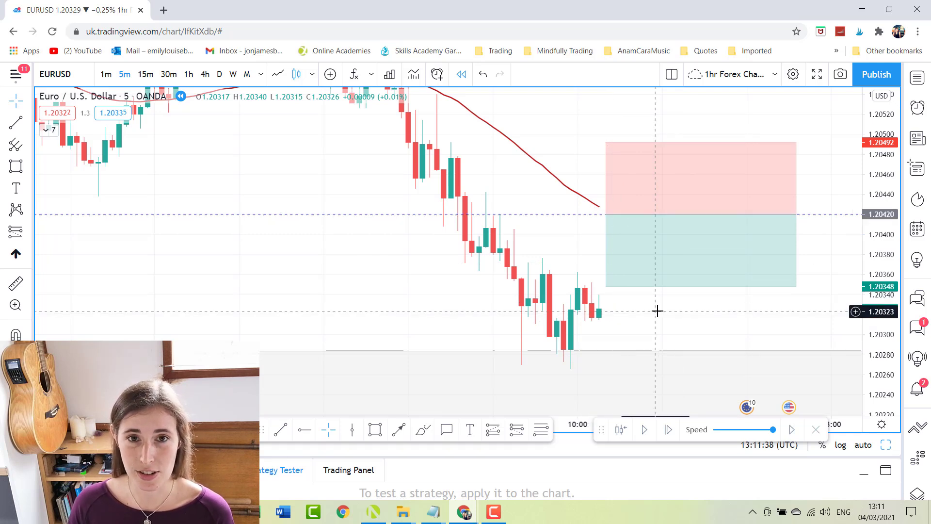
Advance the chart replay bar by bar until the price triggers the 1.20420 short entry and reaches its 1.20348 target.
left_click(669, 431)
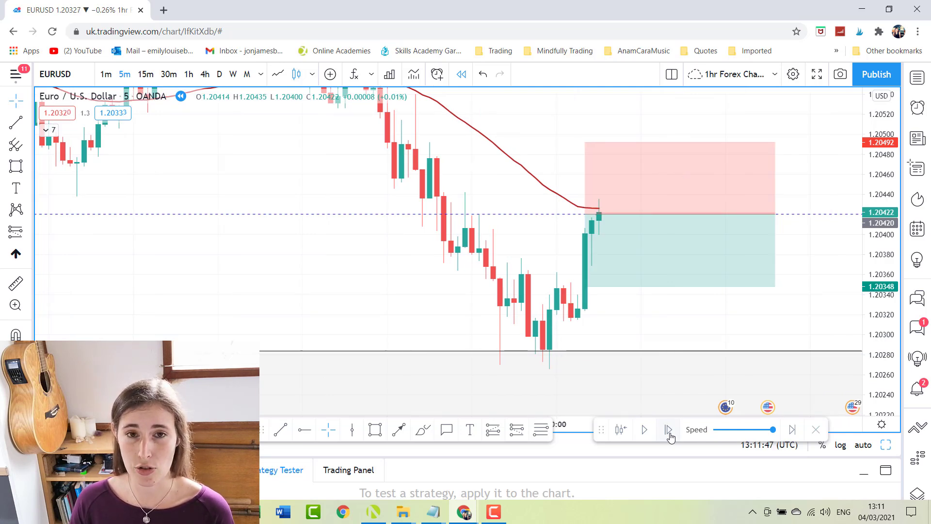
left_click(669, 430)
left_click(669, 431)
left_click(669, 431)
left_click(669, 431)
left_click(669, 430)
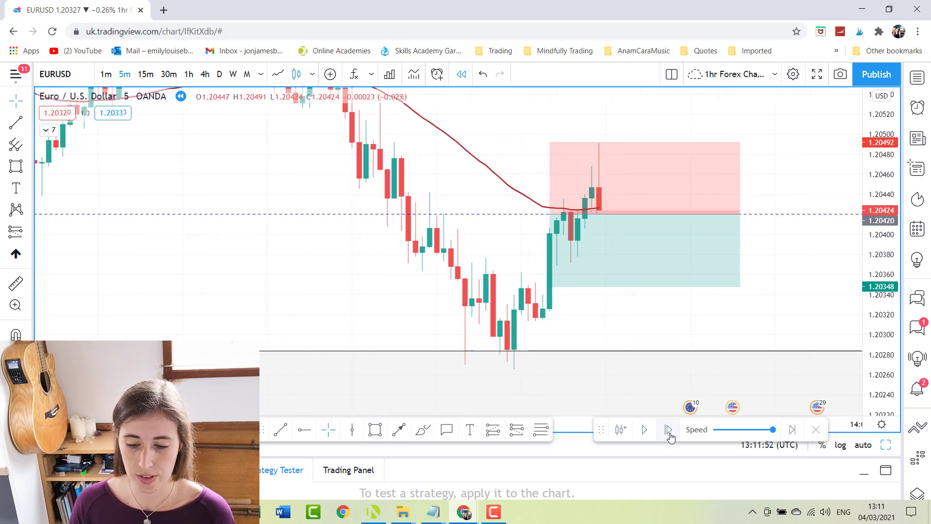
left_click(669, 431)
left_click(669, 431)
left_click(668, 431)
left_click(668, 431)
left_click(668, 430)
left_click(668, 430)
left_click(668, 430)
left_click(668, 431)
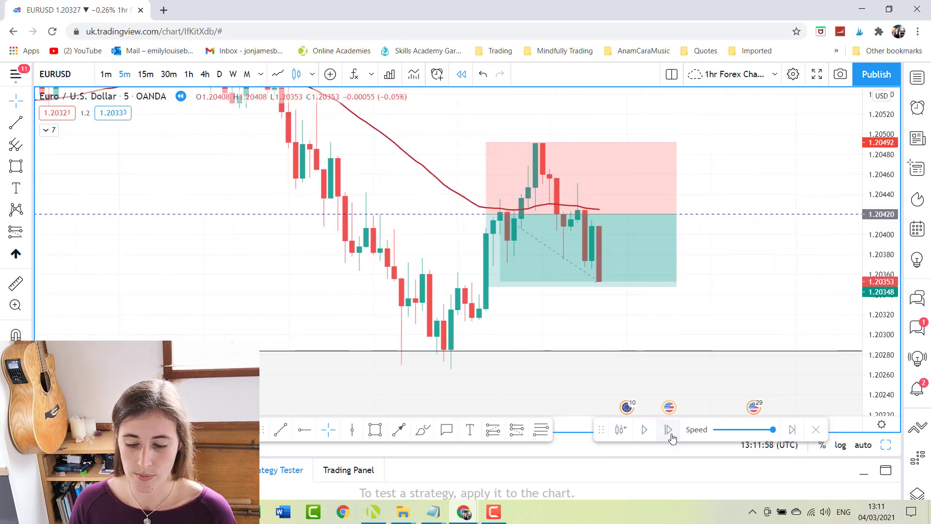
left_click(668, 430)
left_click(669, 431)
left_click(668, 430)
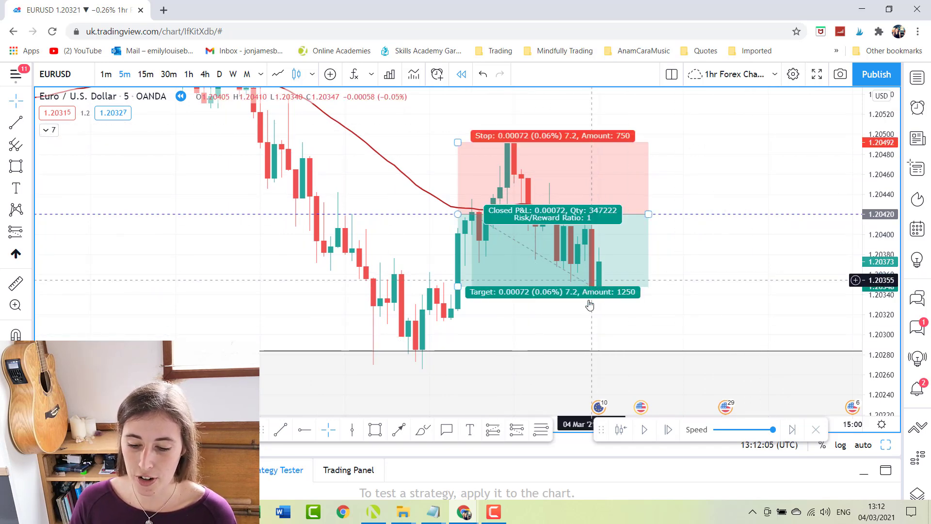
left_click_drag(699, 303, 760, 309)
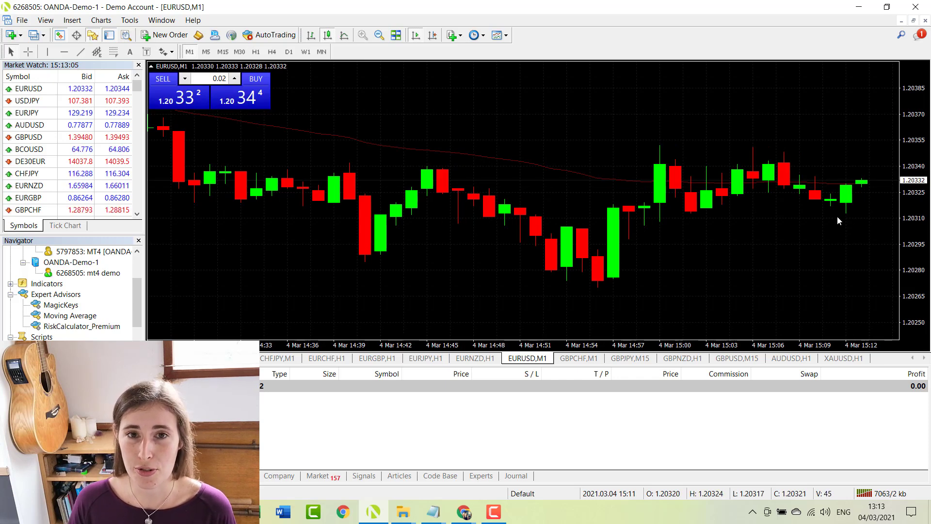
In MetaTrader 4, view the pending order types offered on the EURUSD chart at 1.20342, above the current price.
right_click(858, 162)
mouse_move(861, 189)
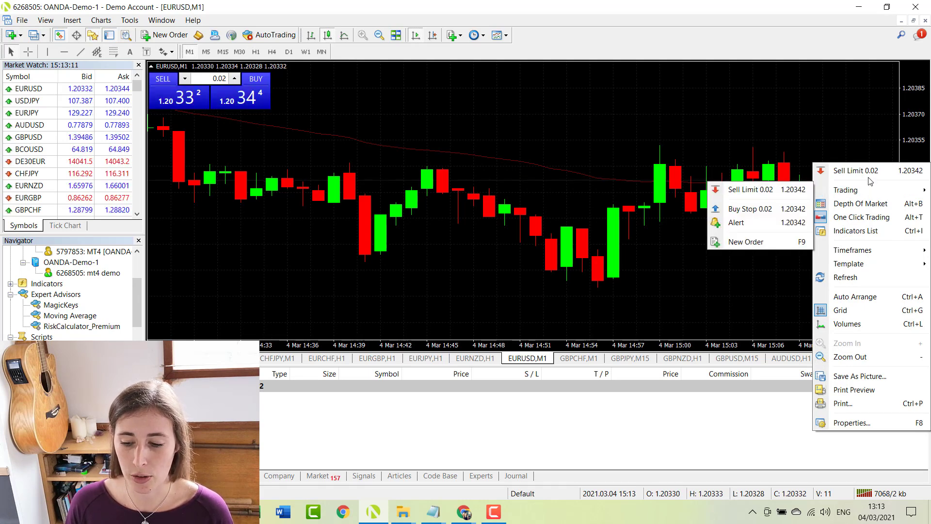
left_click(785, 198)
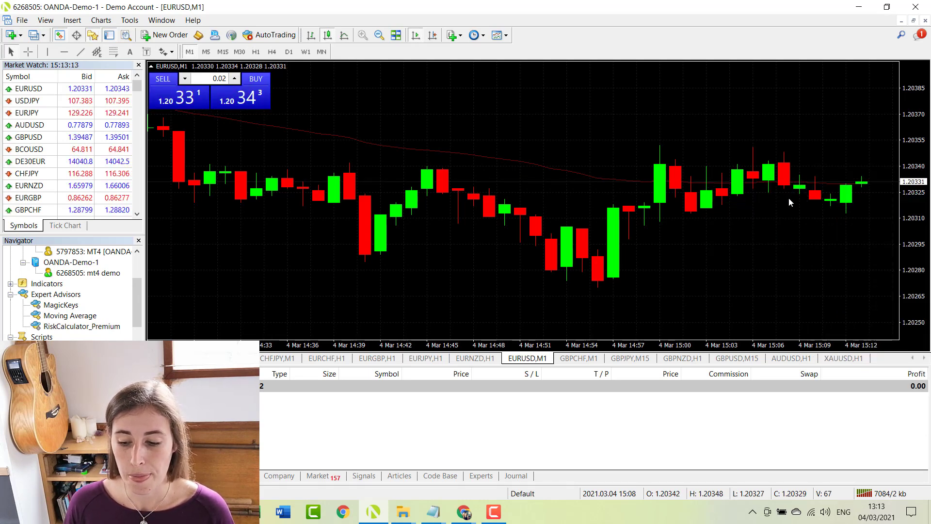
Place a pending EURUSD sell limit order of 0.02 lots at 1.20350.
left_click(170, 34)
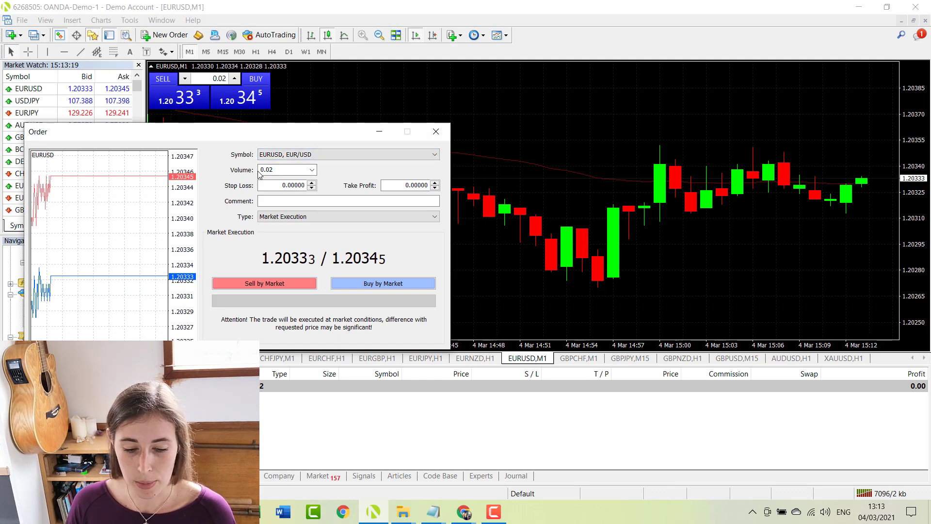
left_click(274, 218)
left_click(281, 232)
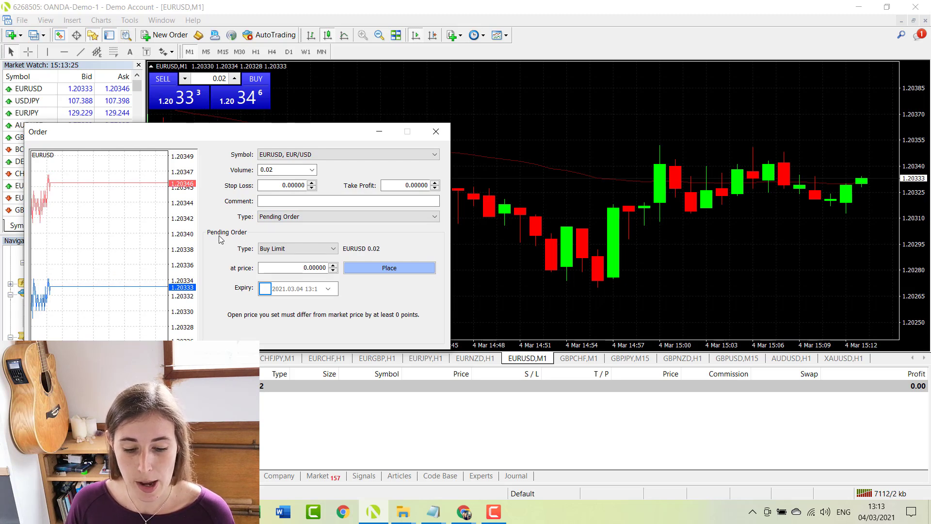
left_click(294, 250)
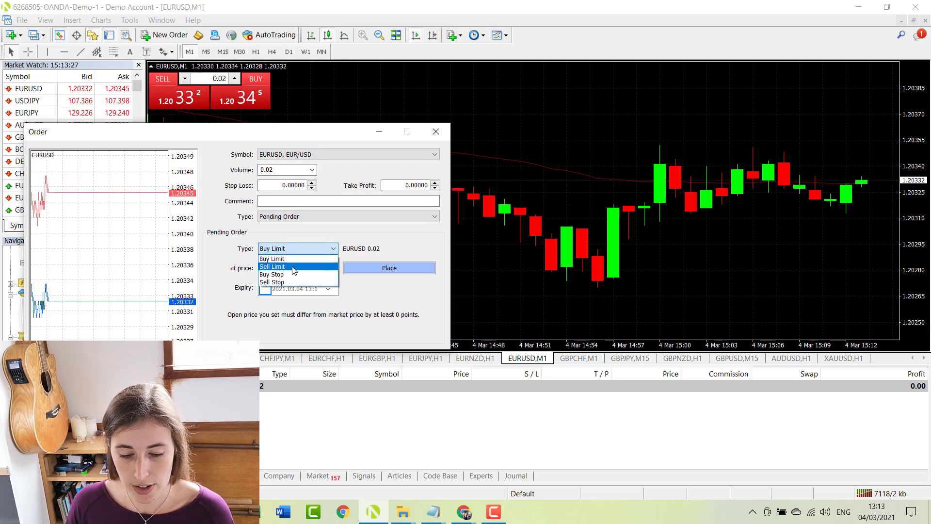
left_click(274, 266)
key("Tab")
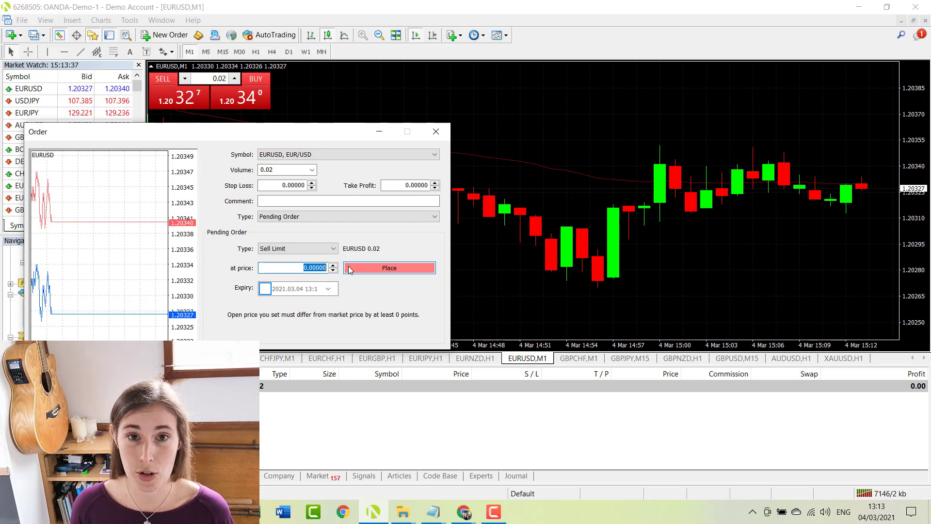
type("1.20300")
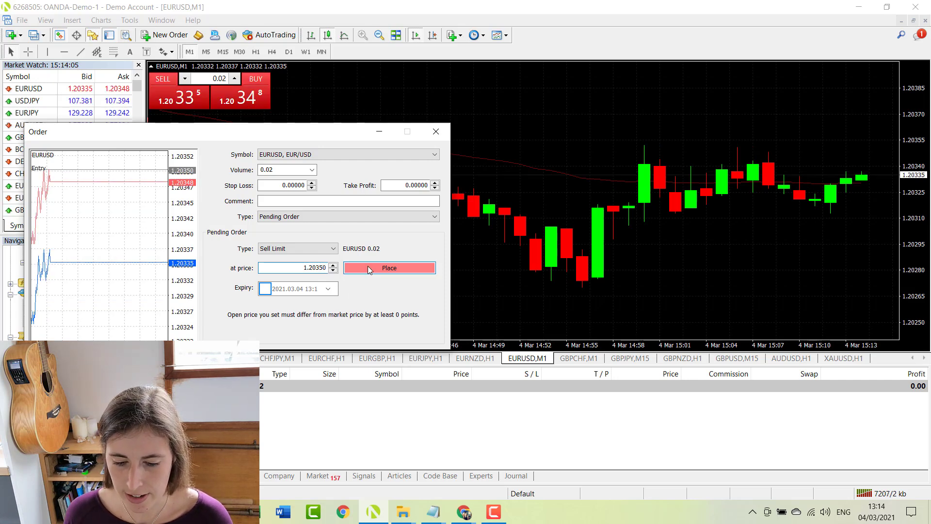
left_click(368, 266)
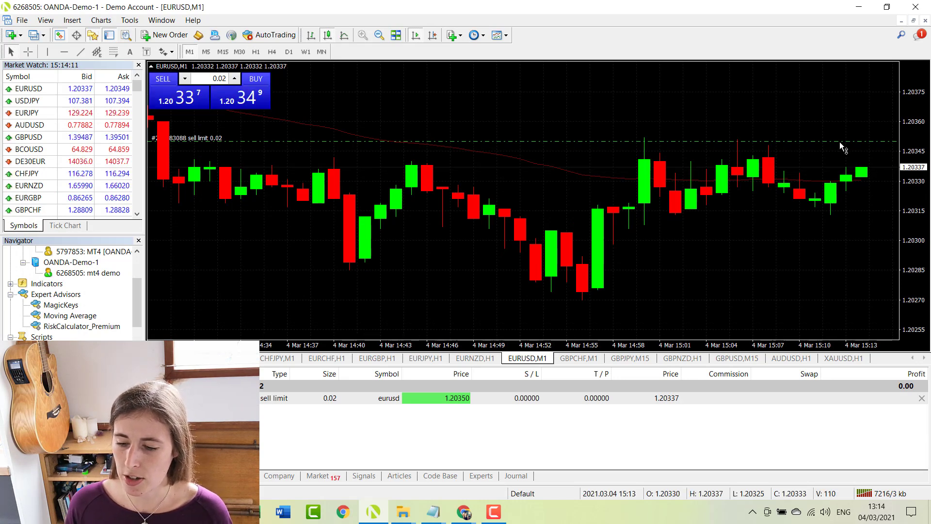
left_click_drag(905, 176, 913, 194)
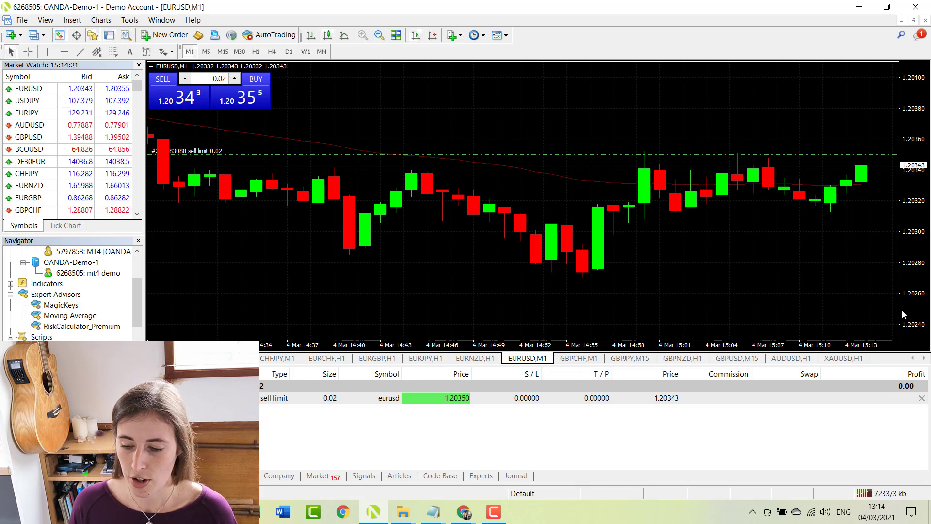
left_click_drag(912, 300, 907, 301)
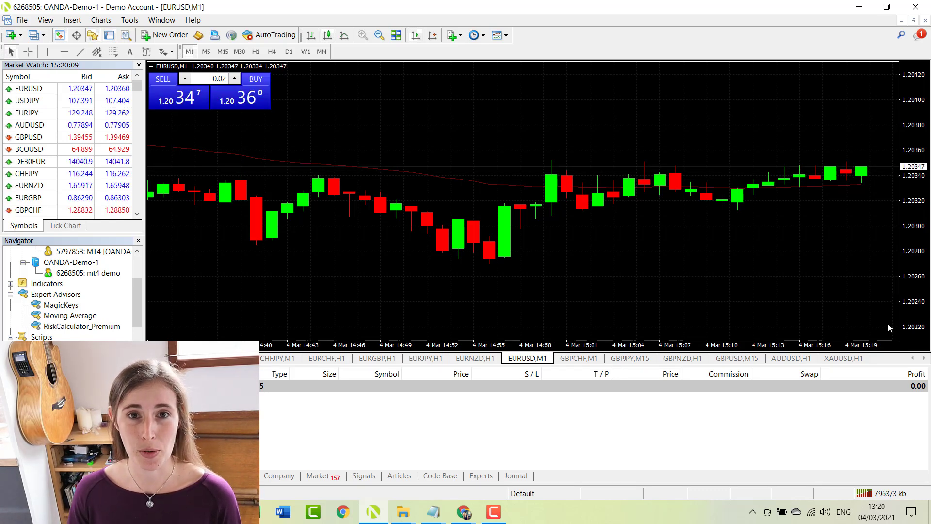
In TradingView, place a long position with entry 1.20381, stop 1.20347 and target 1.20415 beside the latest candle, and widen it.
left_click(463, 511)
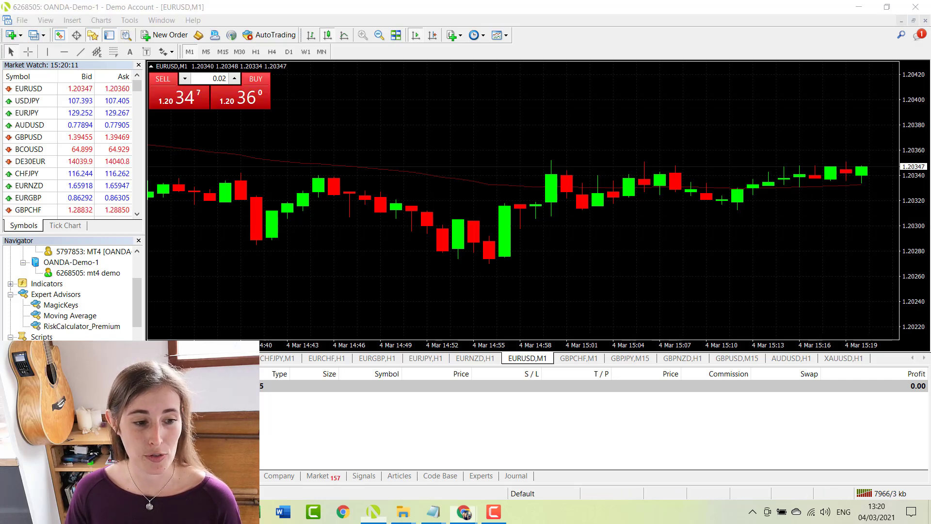
scroll(582, 243, "up", 5)
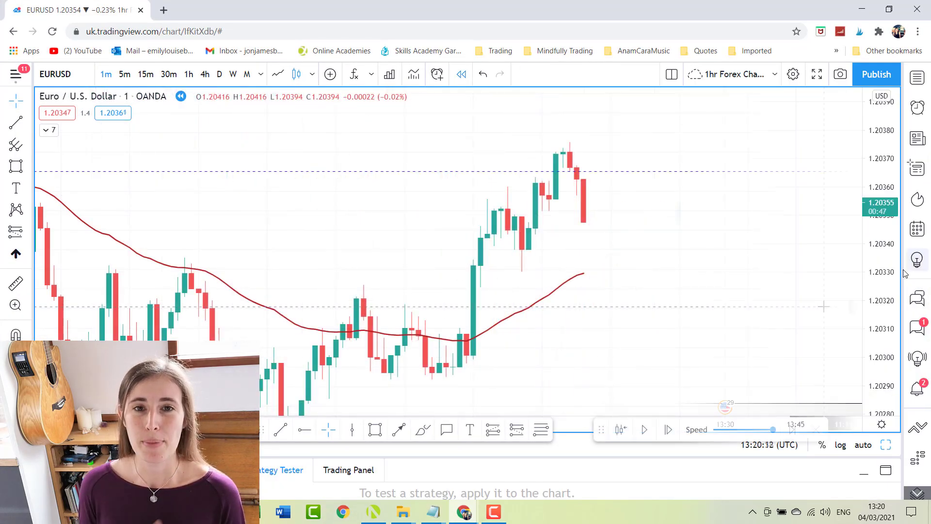
left_click(584, 223)
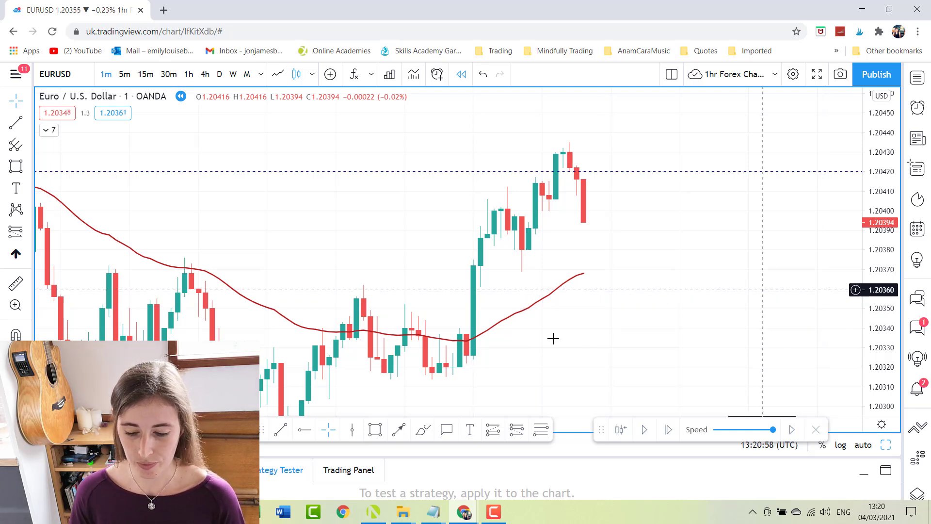
left_click(493, 430)
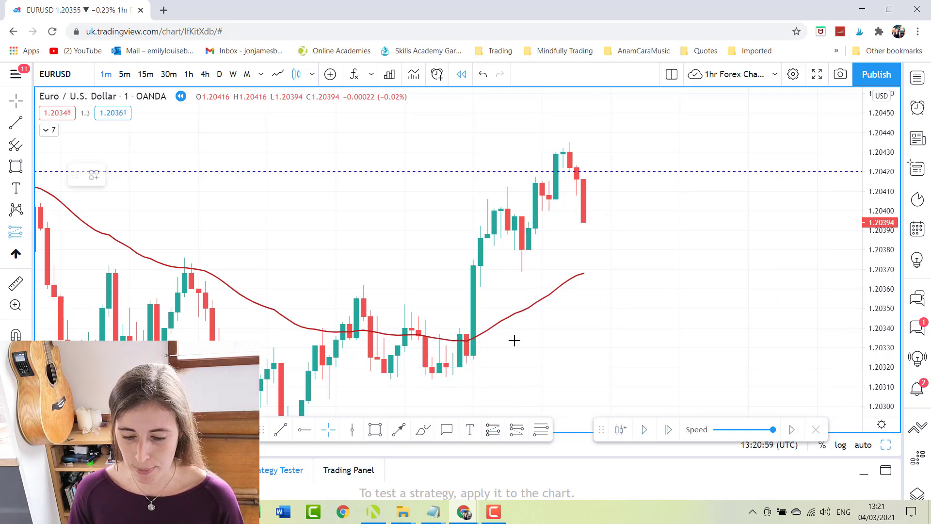
left_click(587, 248)
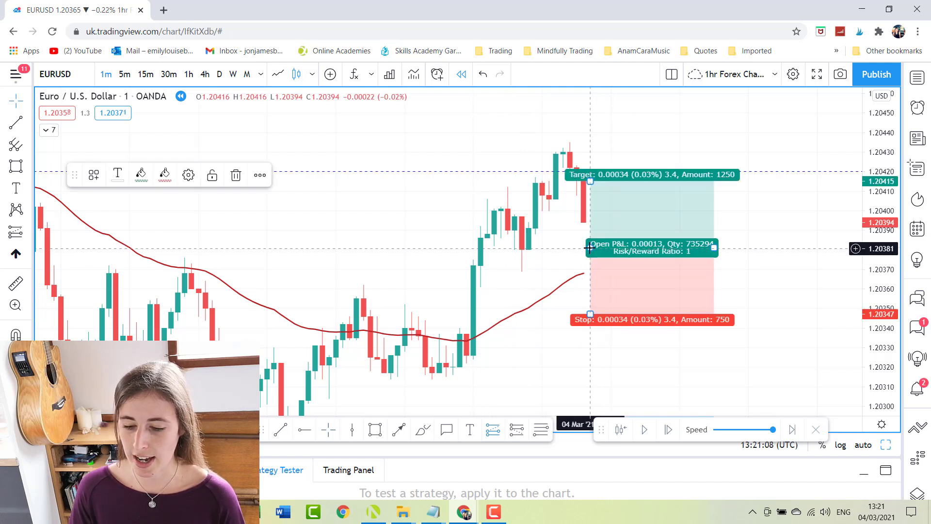
left_click_drag(809, 333, 752, 326)
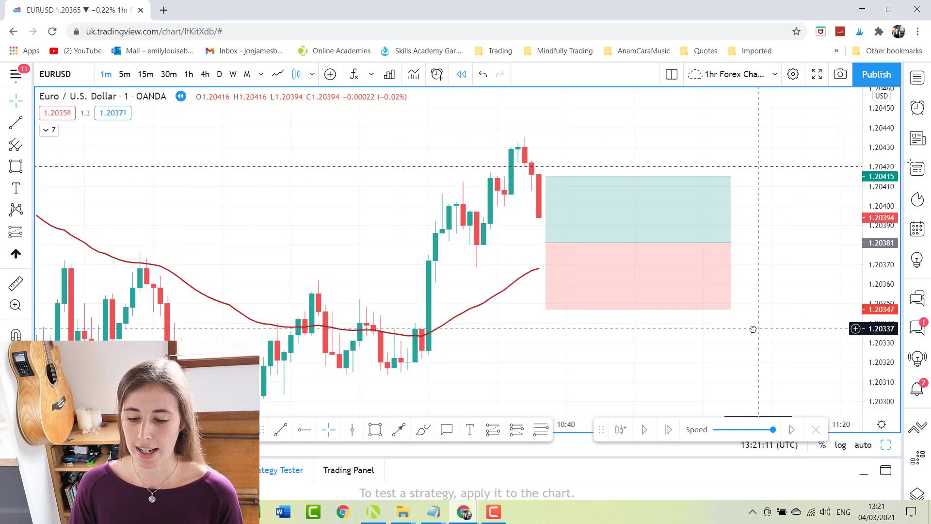
Advance the chart replay bar by bar until the price triggers the 1.20381 long entry and reaches its 1.20415 target.
left_click(669, 431)
left_click(669, 430)
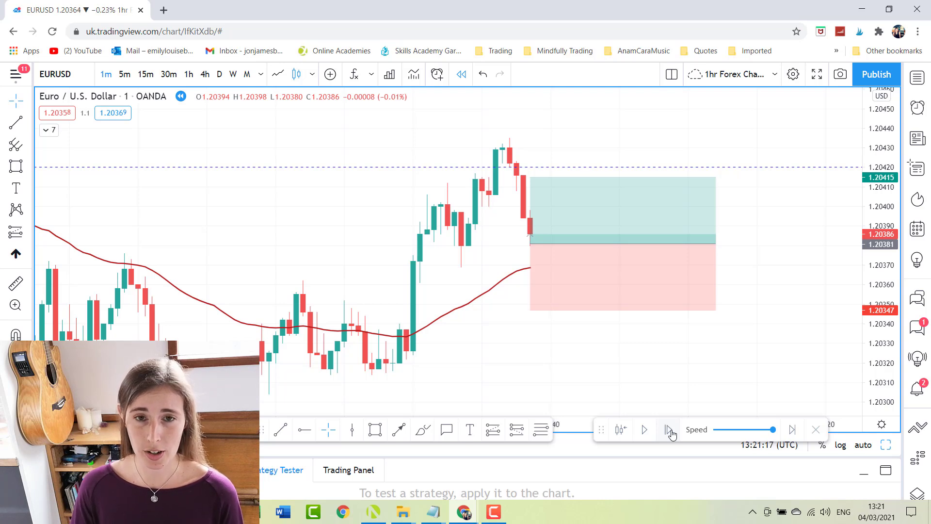
left_click(669, 430)
left_click(669, 430)
left_click(669, 430)
left_click(670, 431)
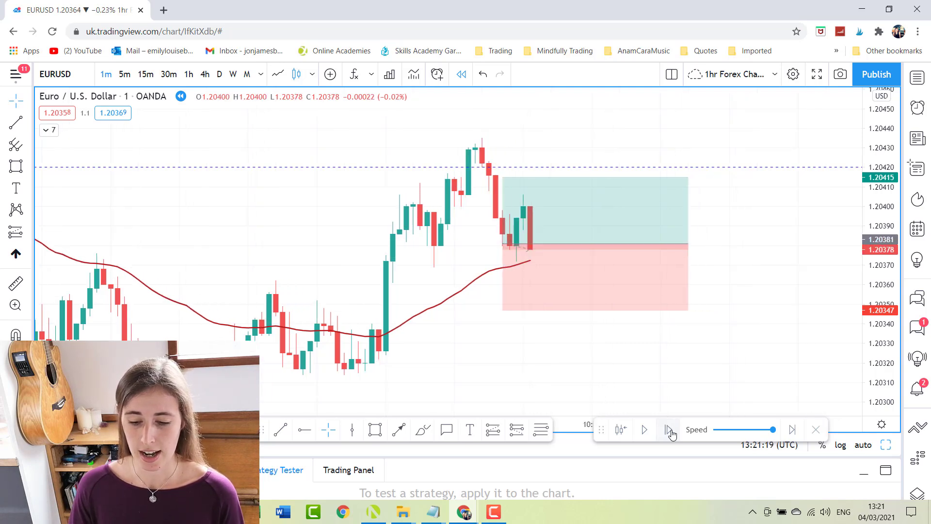
left_click(670, 431)
left_click(670, 430)
left_click(670, 430)
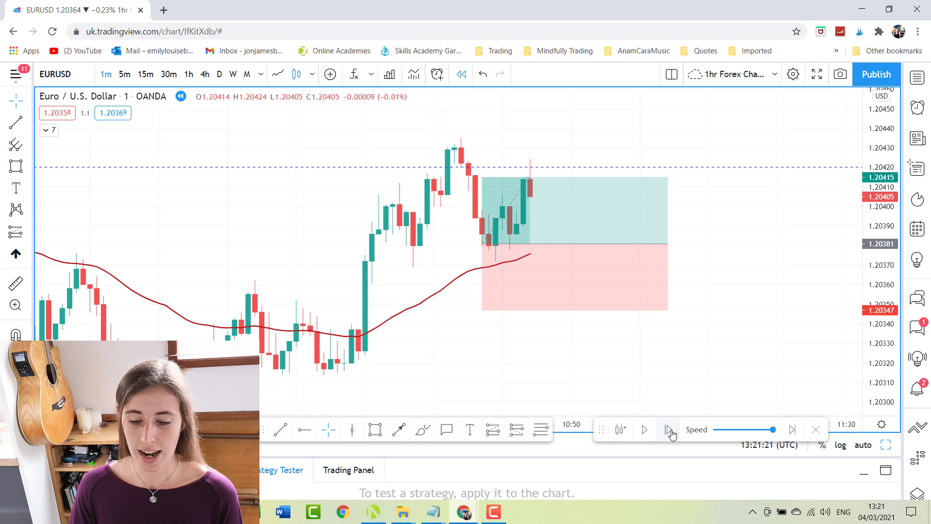
left_click(669, 431)
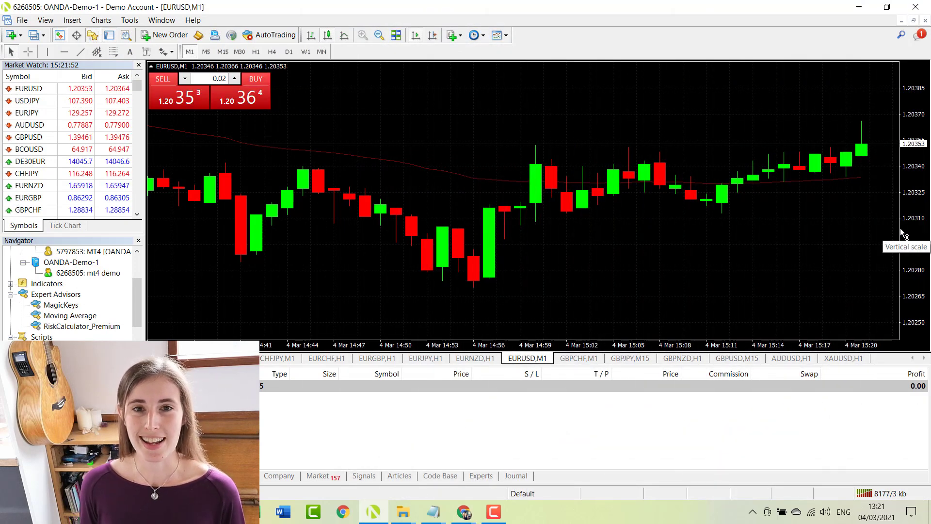
In MetaTrader 4, view the pending order types offered on the EURUSD chart at 1.20336, below the current price.
right_click(870, 173)
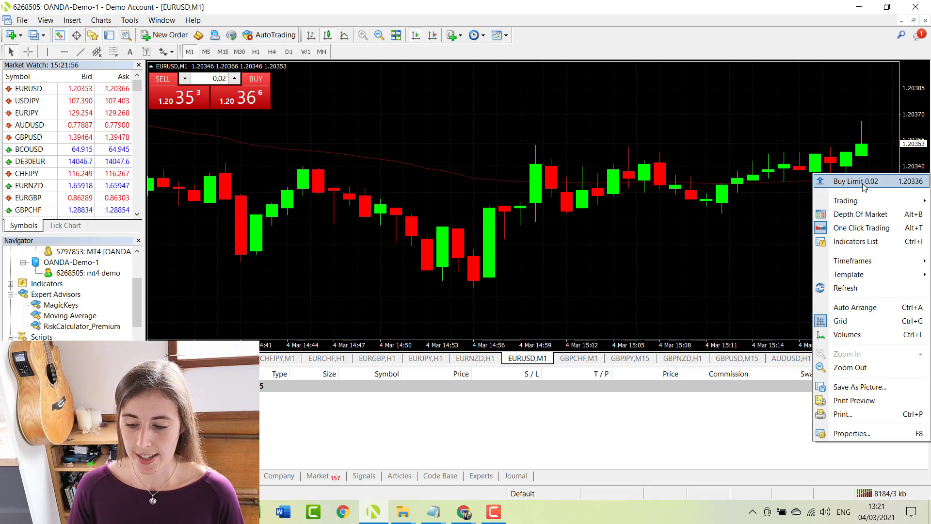
mouse_move(862, 202)
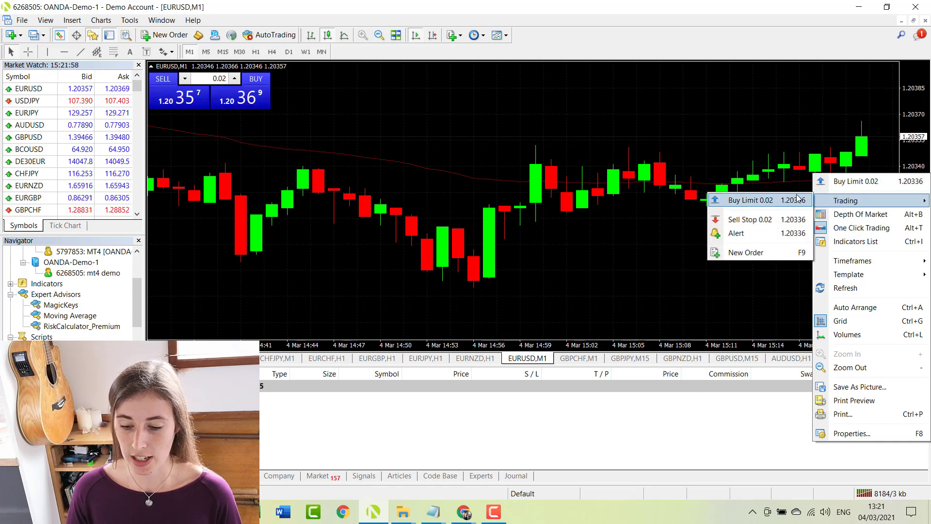
left_click(641, 231)
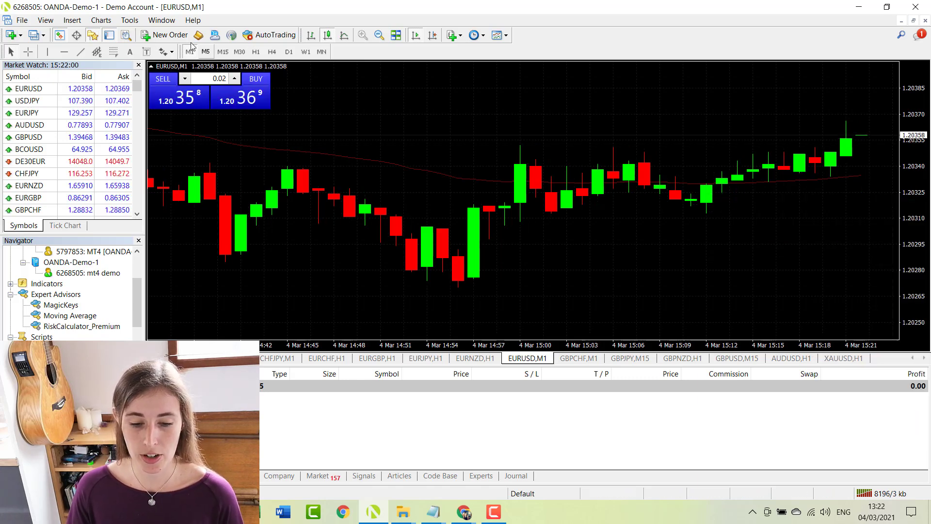
Place a pending EURUSD buy limit order of 0.02 lots at 1.20350.
left_click(163, 35)
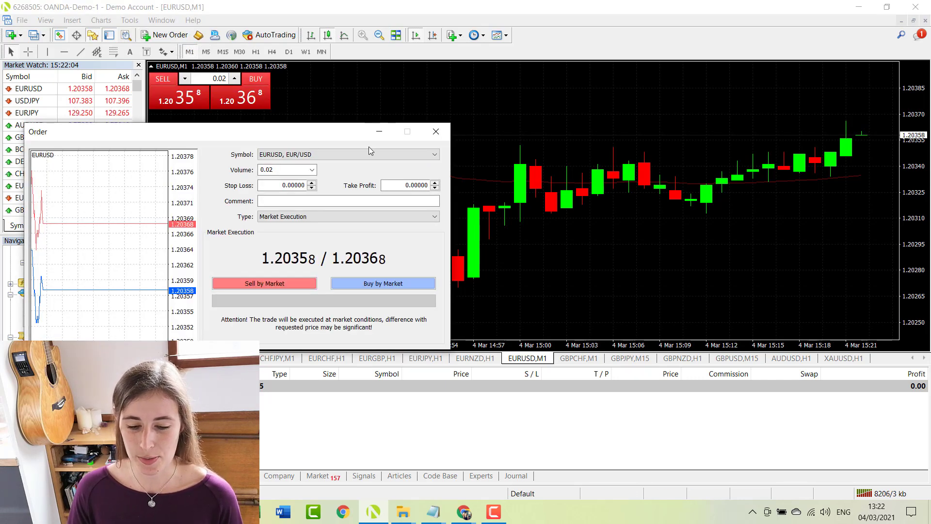
left_click_drag(334, 140, 367, 113)
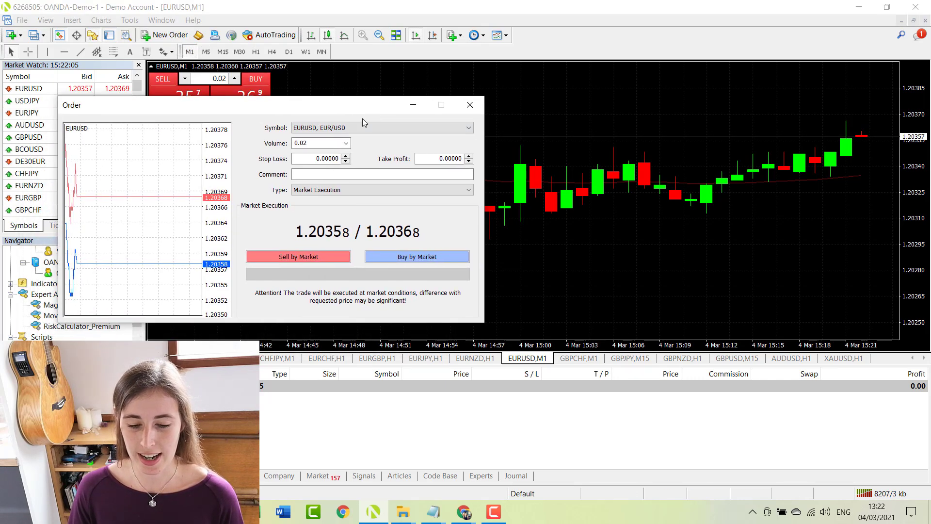
left_click(324, 190)
left_click(333, 208)
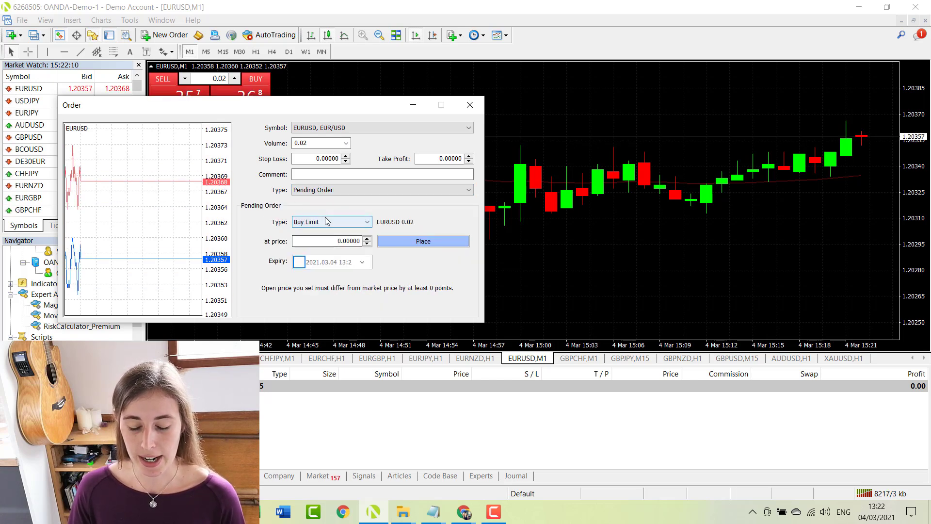
left_click(339, 241)
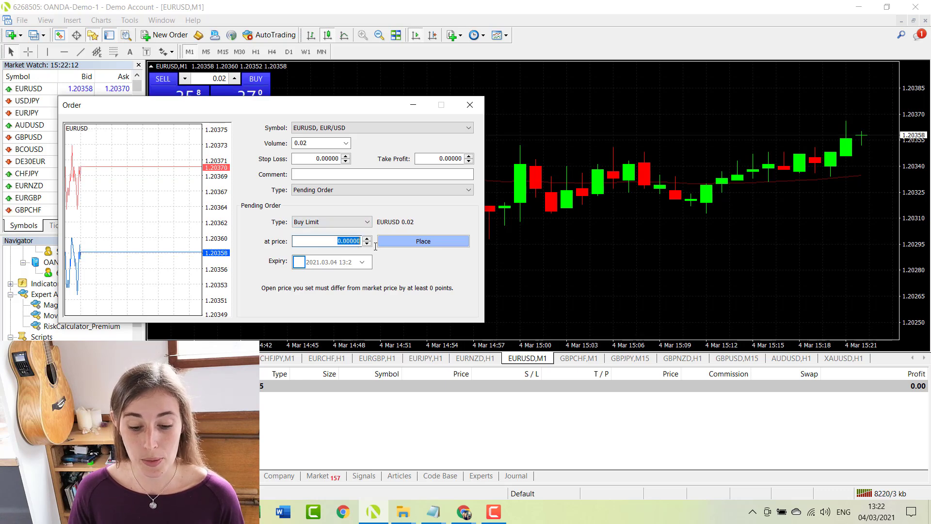
left_click_drag(350, 104, 359, 116)
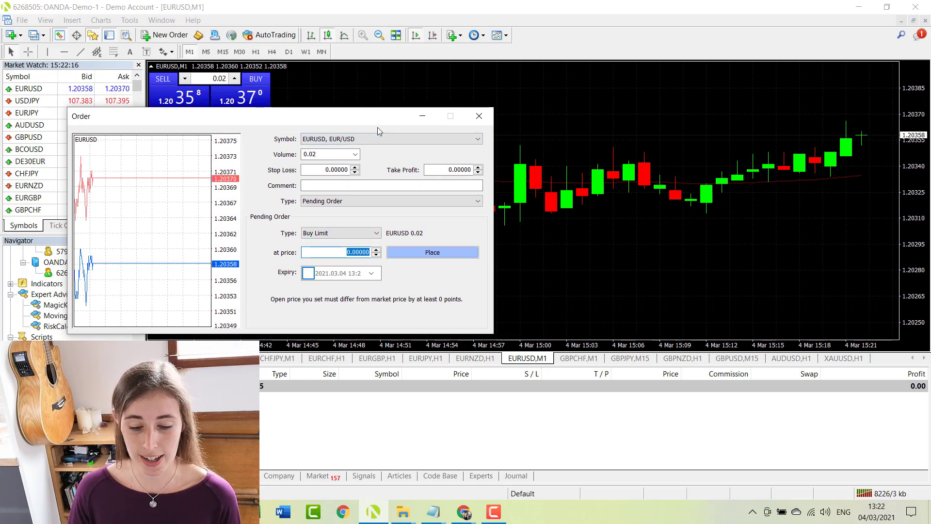
type("1.2035")
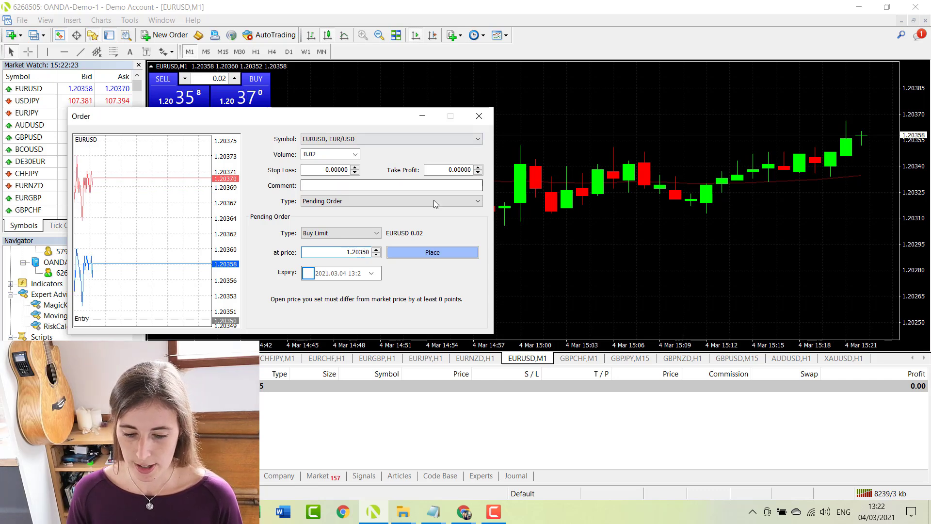
left_click(455, 253)
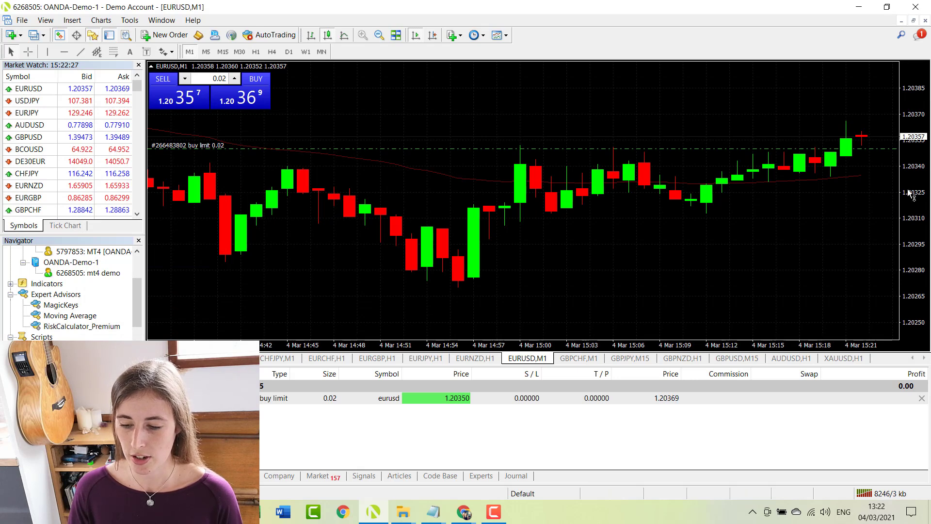
left_click_drag(908, 196, 905, 180)
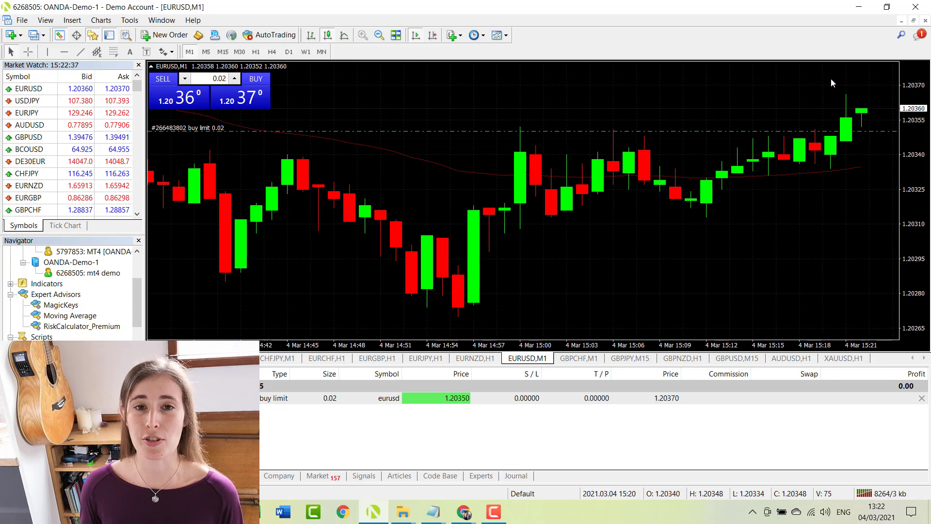
left_click_drag(917, 243, 919, 267)
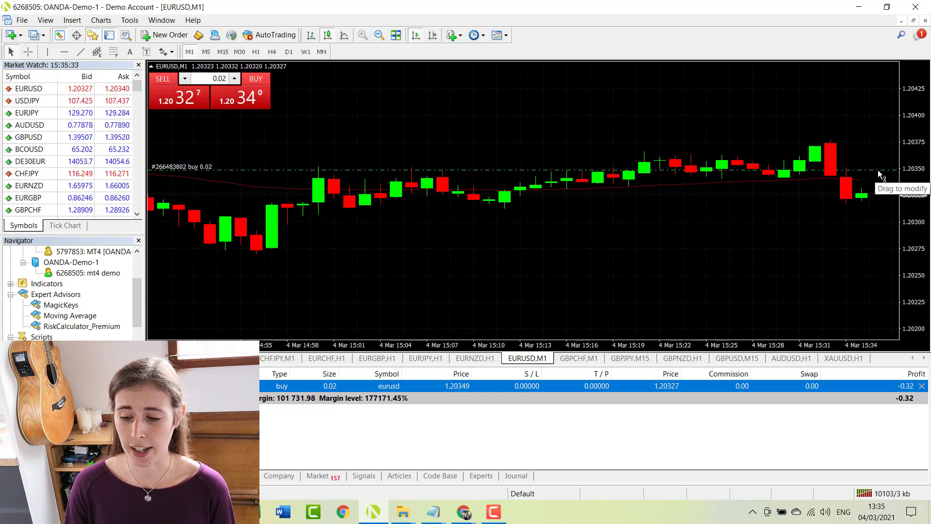
Set a stop loss at 1.20319 for the open EURUSD buy trade directly on the chart.
left_click_drag(878, 170, 884, 206)
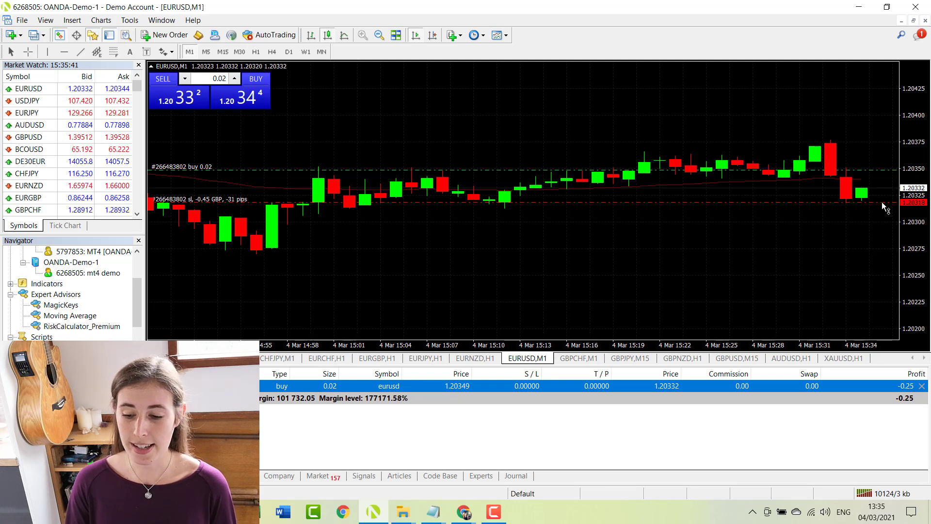
mouse_move(883, 203)
left_mouse_down()
mouse_move(882, 212)
mouse_move(883, 201)
left_mouse_up()
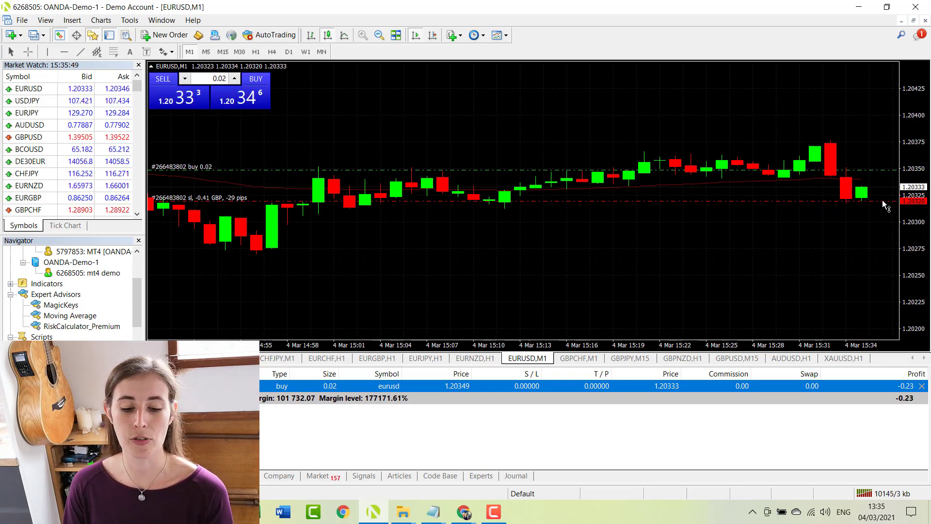
mouse_move(882, 201)
left_mouse_down()
mouse_move(881, 212)
mouse_move(880, 202)
left_mouse_up()
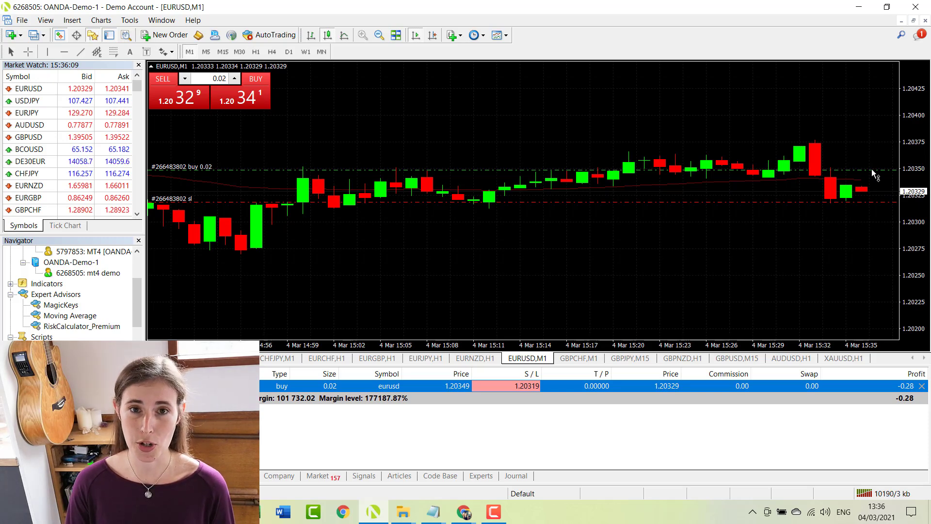
Set the buy trade's take profit at 1.20378 on the chart and open the trade's order modification window.
left_click_drag(871, 169, 873, 139)
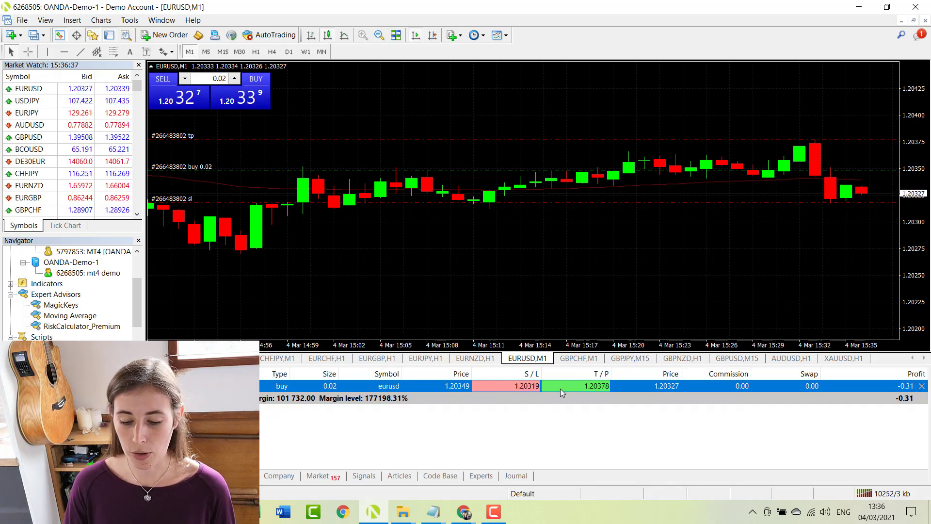
double_click(526, 386)
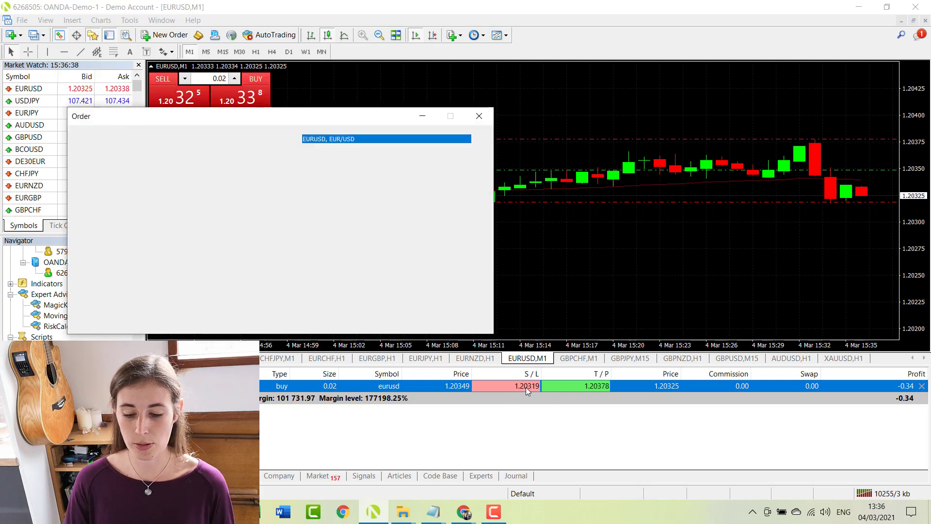